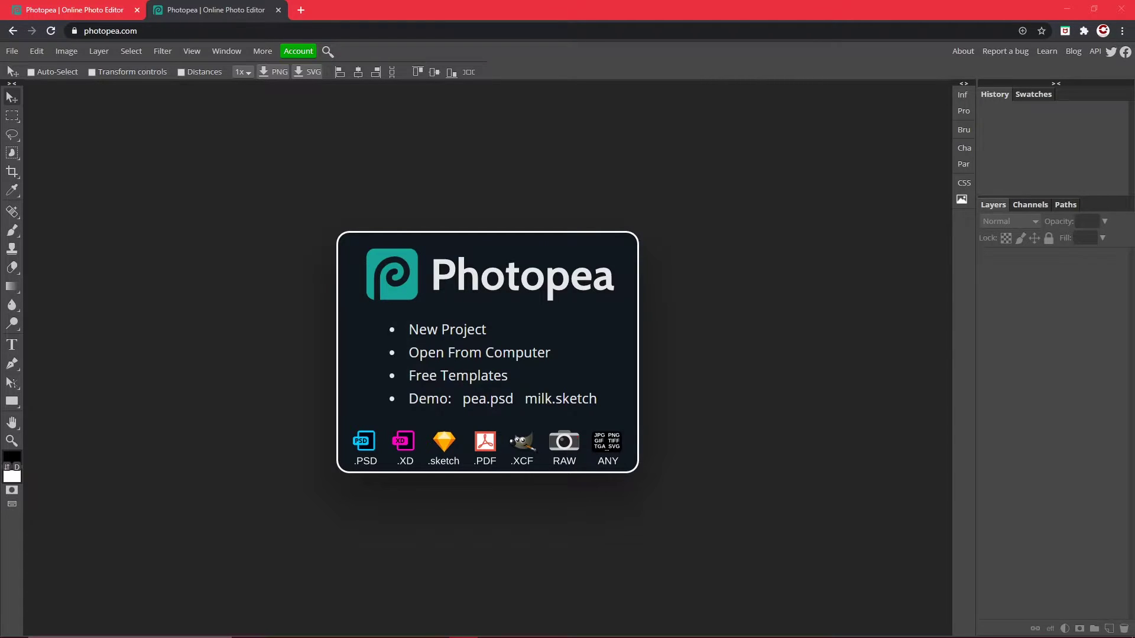
Create a new blank 2560 × 423 px project
click(424, 331)
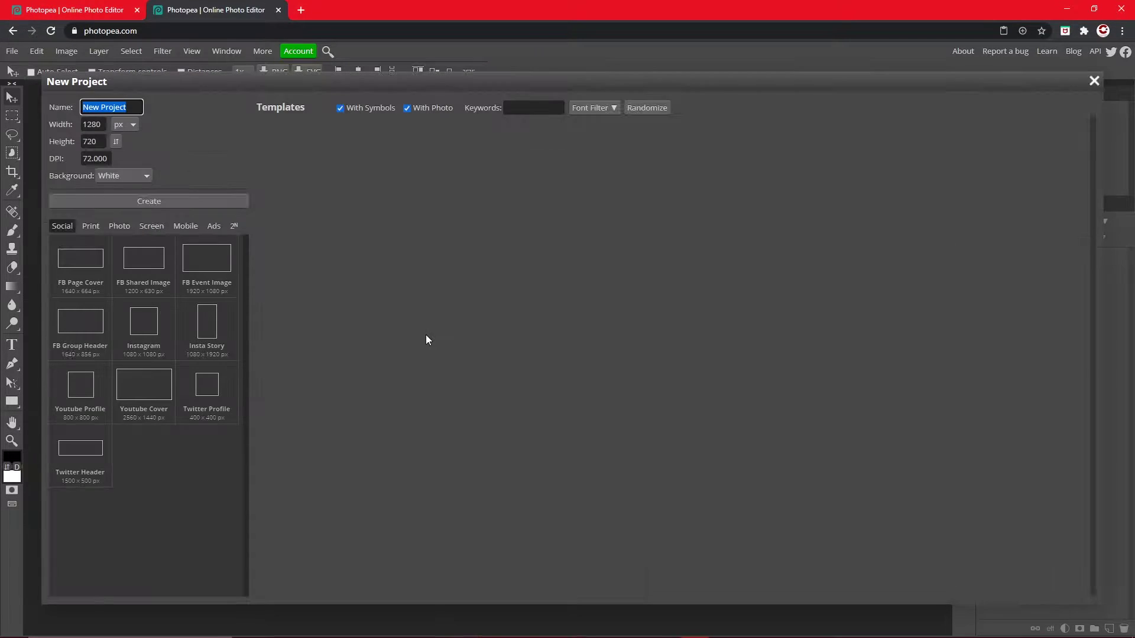
double_click(92, 124)
text(2560)
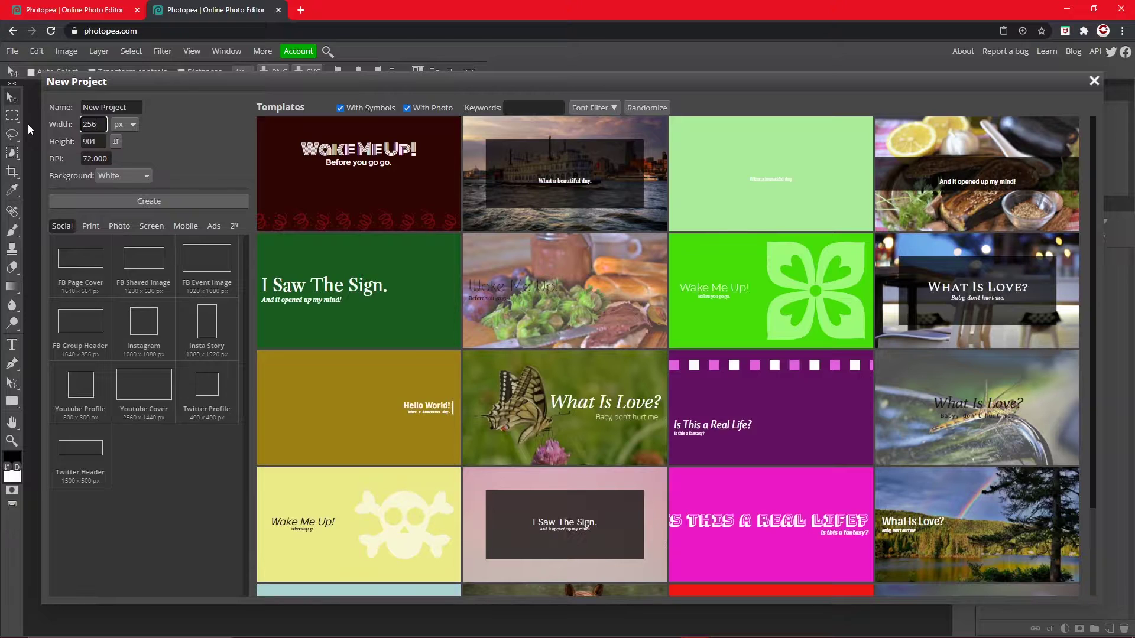
double_click(95, 141)
text(423)
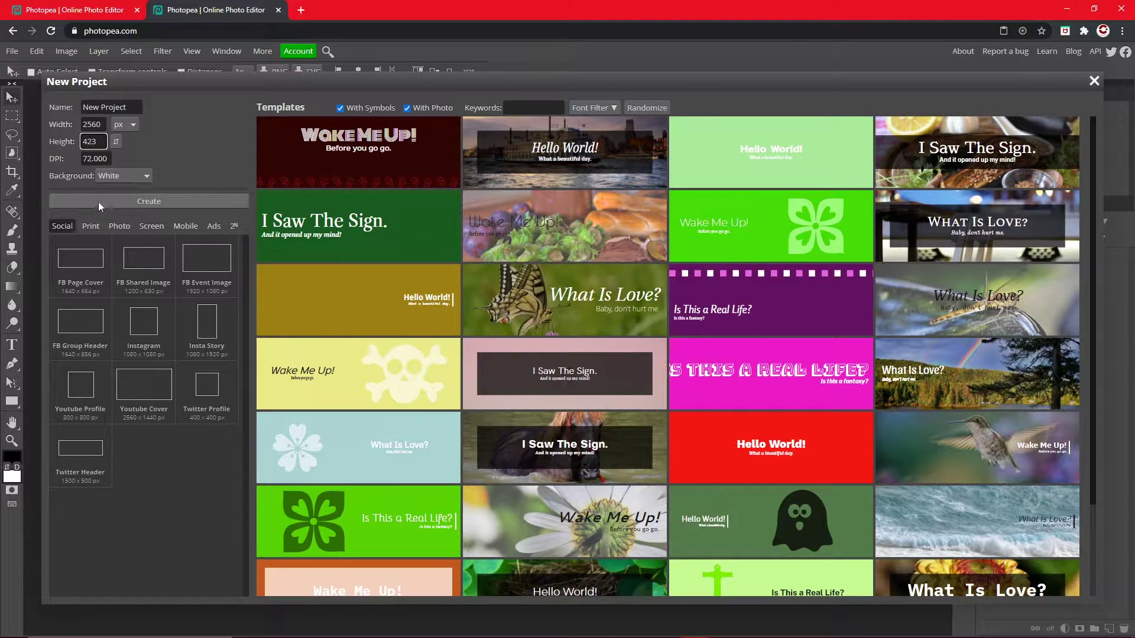
click(190, 199)
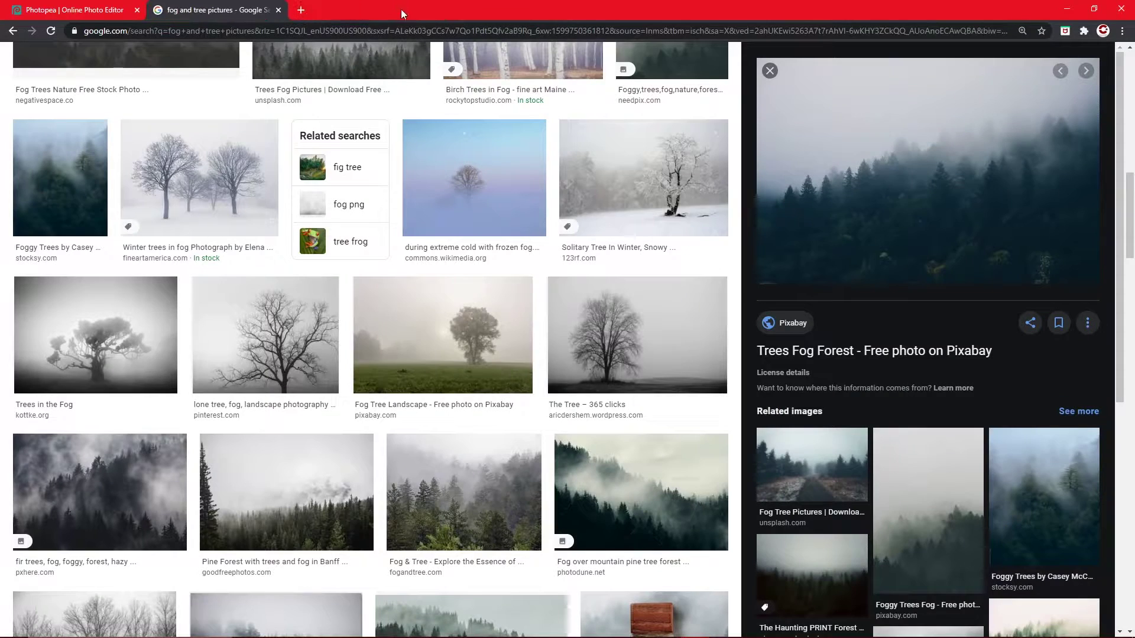
Copy the foggy forest photo from the image search results
scroll(203, 179, up, 20)
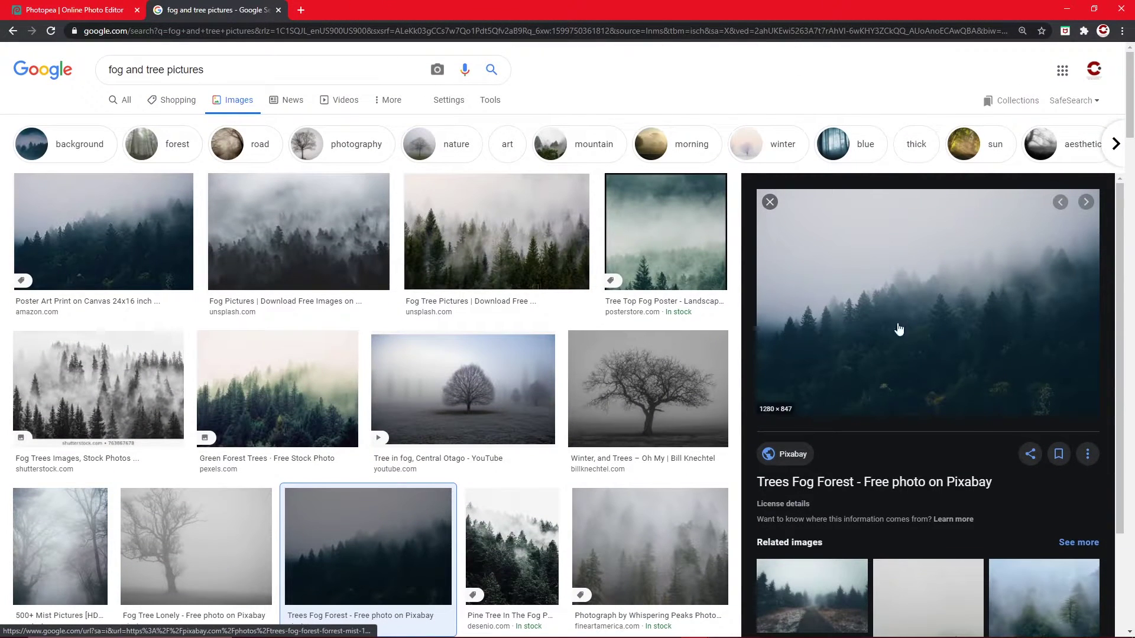
right_click(897, 276)
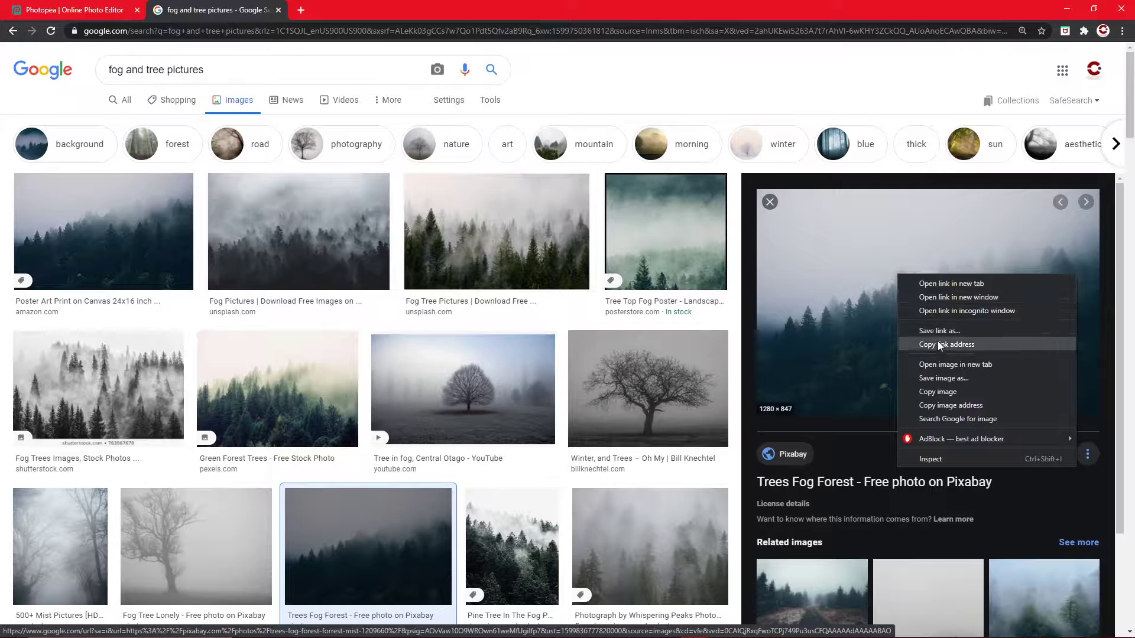
click(945, 392)
Paste the copied foggy forest photo into the banner as a new layer
click(74, 10)
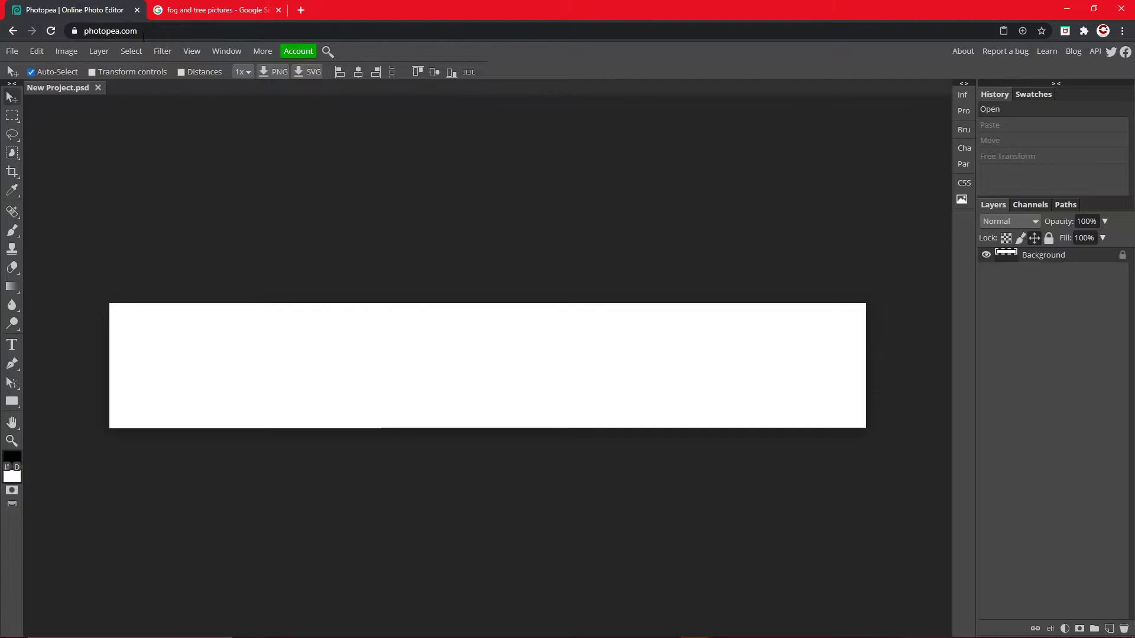
click(411, 335)
key(ctrl+v)
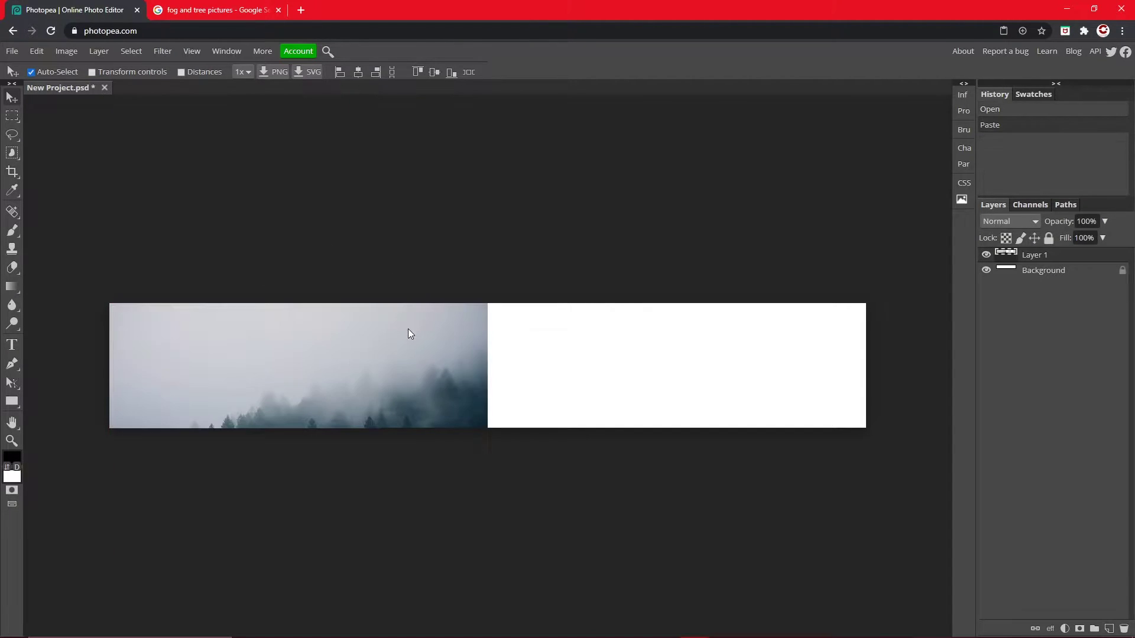
drag(407, 332, 285, 288)
Scale the forest photo to about 208% and rotate it 7.9° so it fills the banner
click(36, 52)
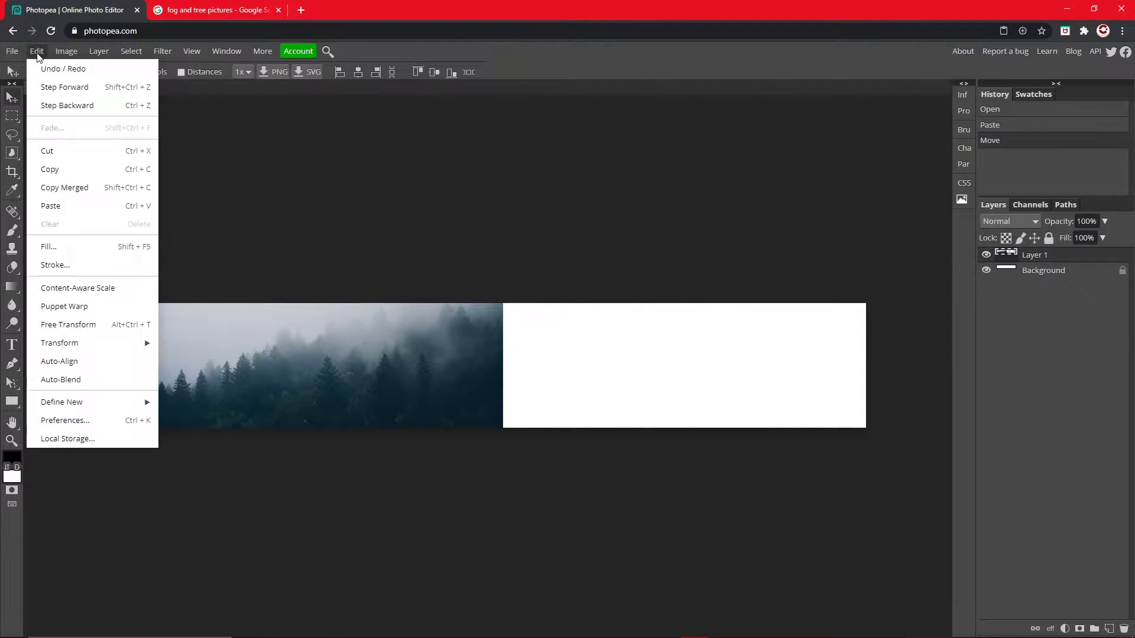
click(148, 324)
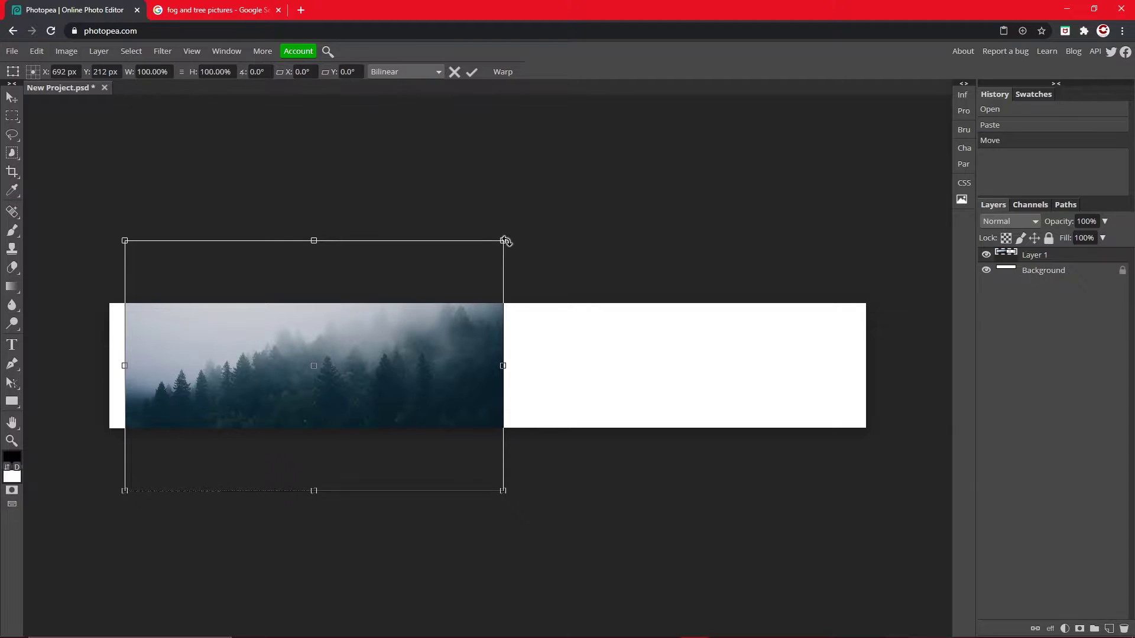
drag(503, 240, 884, 66)
drag(766, 243, 732, 399)
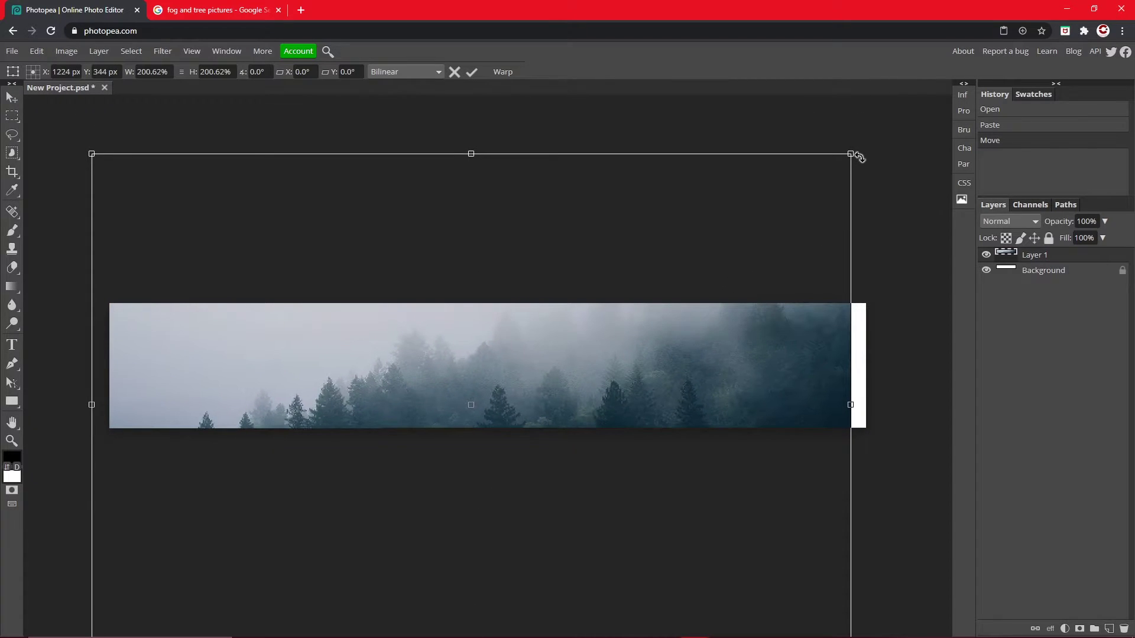
drag(853, 149, 881, 120)
drag(669, 281, 667, 276)
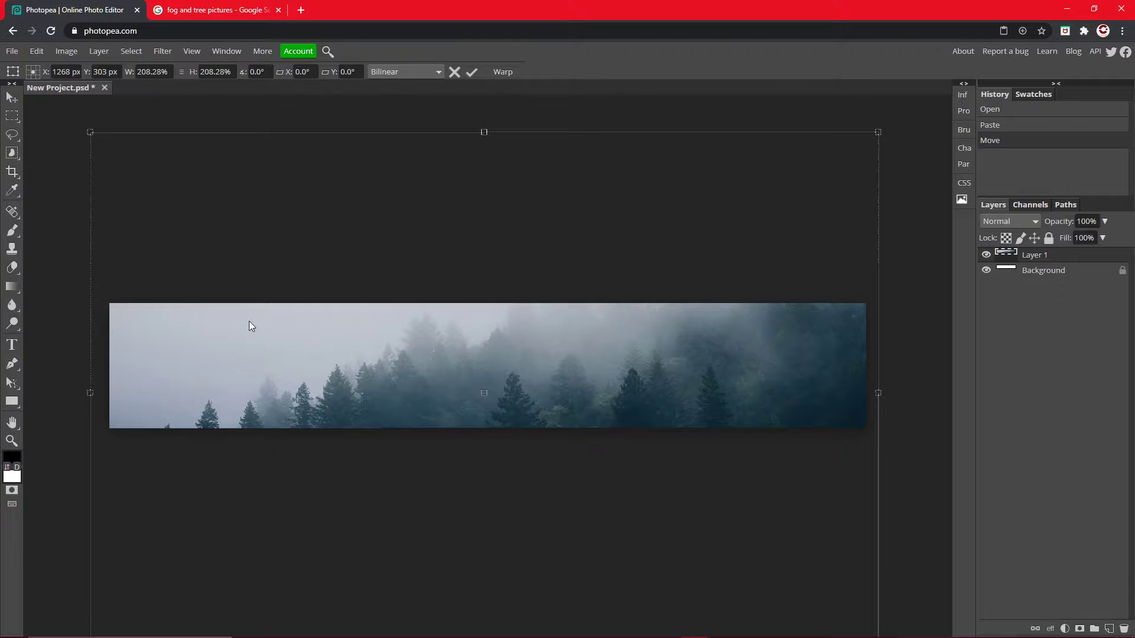
drag(900, 111, 931, 191)
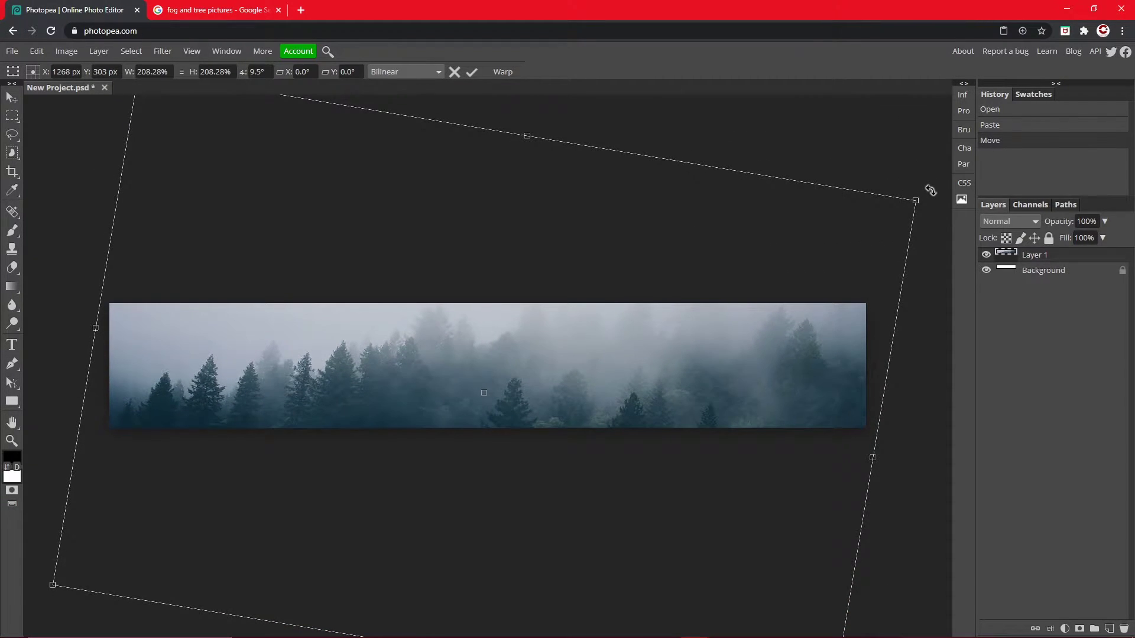
mouse_move(881, 266)
mouse_down()
mouse_move(881, 235)
mouse_move(882, 250)
mouse_up()
drag(917, 172, 907, 165)
drag(887, 230, 887, 242)
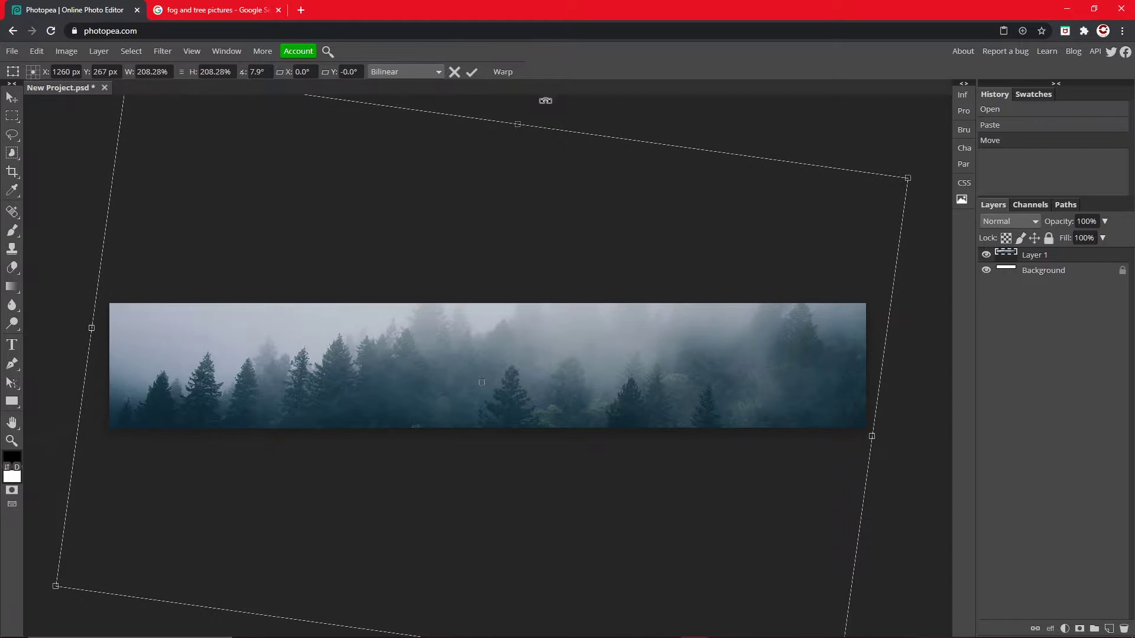
click(471, 73)
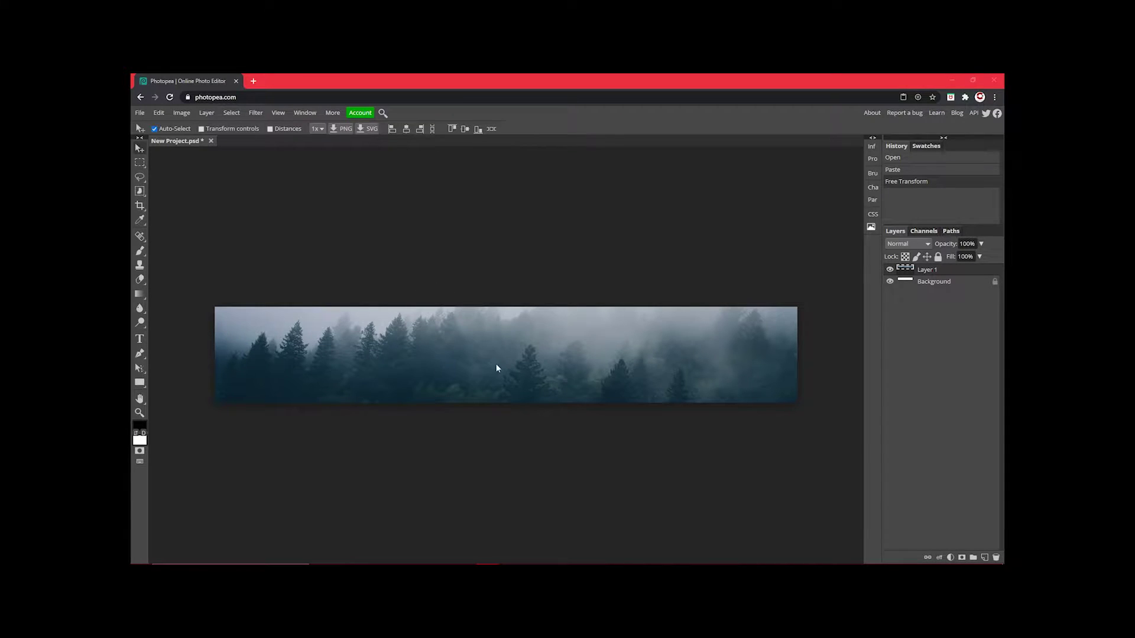
Nudge the forest photo down and add a 'CAMBIT Creates' text layer
drag(528, 385, 525, 347)
drag(612, 362, 565, 367)
click(11, 346)
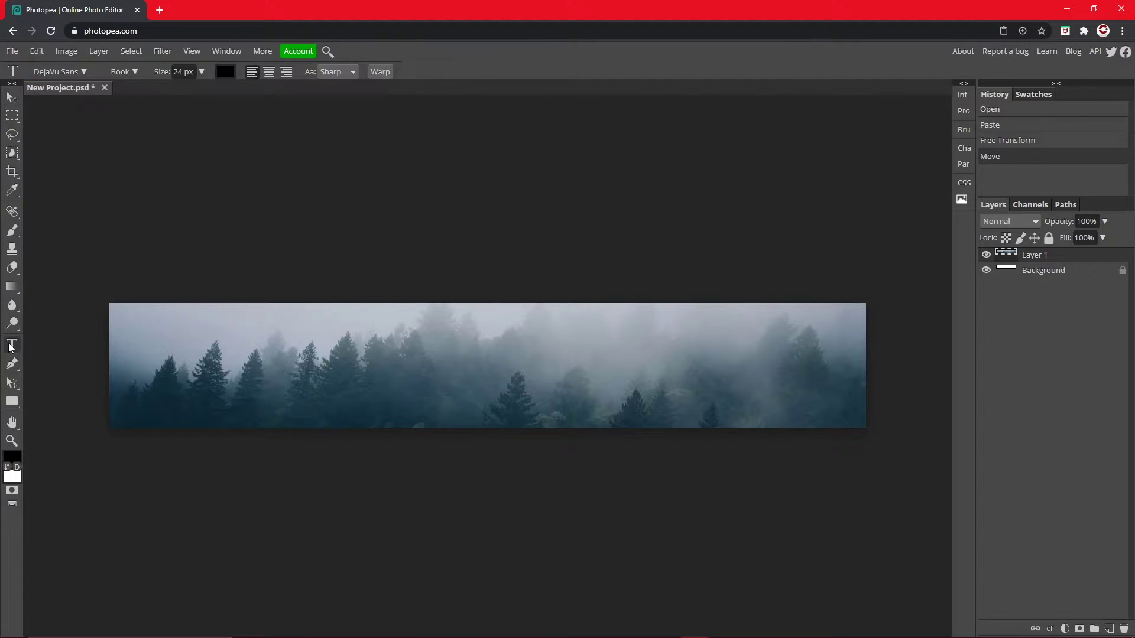
click(430, 356)
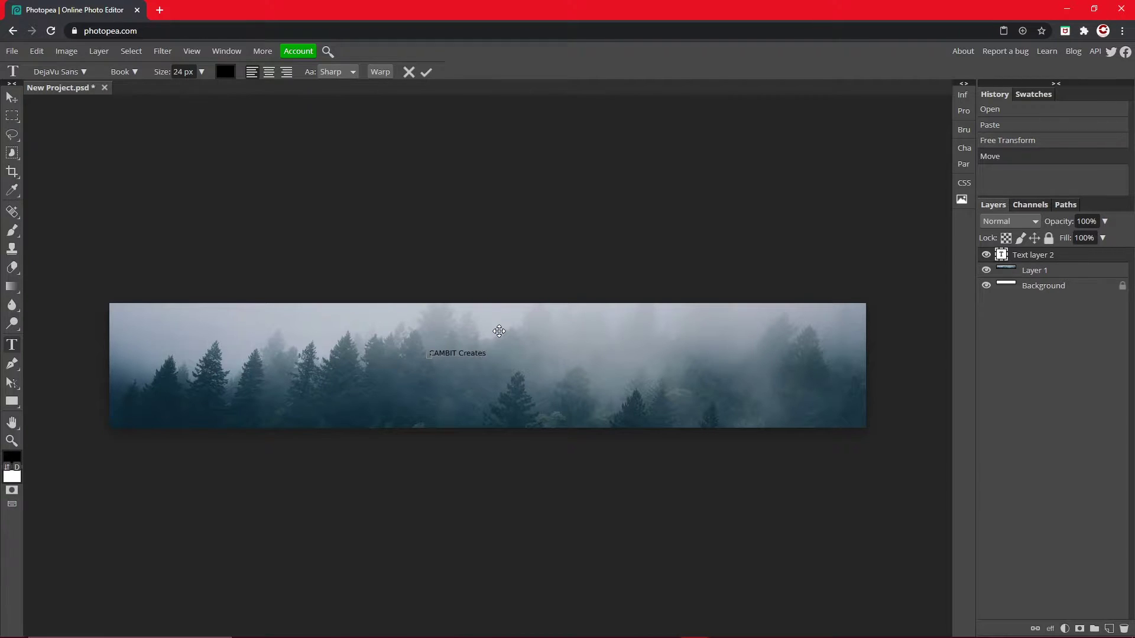
key(ctrl+a)
Set the title text to 150 px and centre it on the banner
click(201, 71)
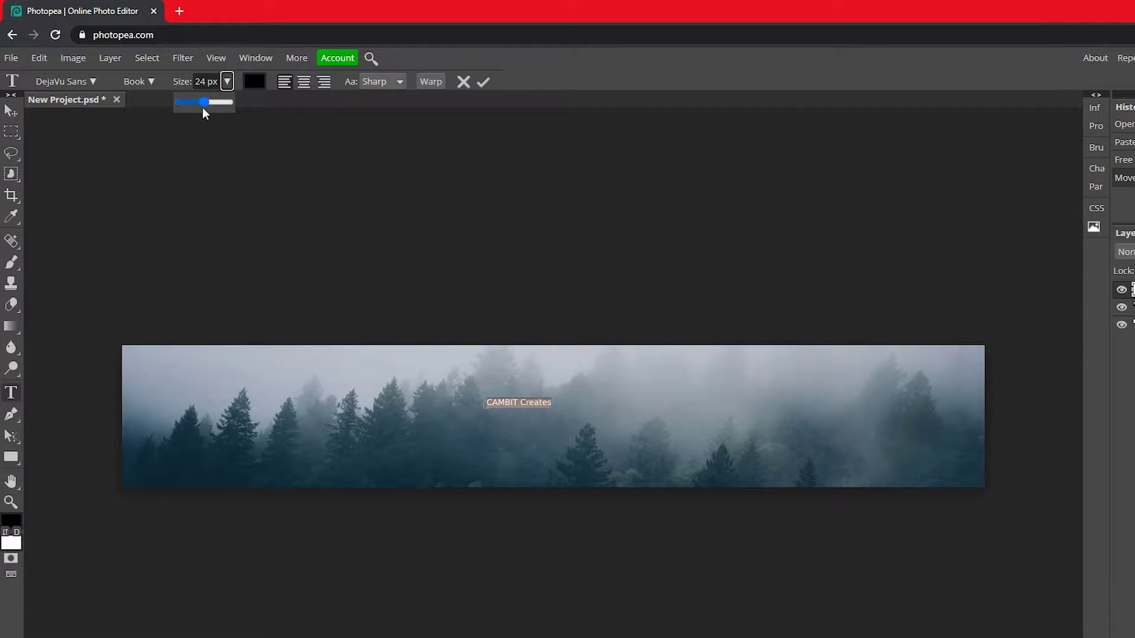
drag(203, 108, 393, 109)
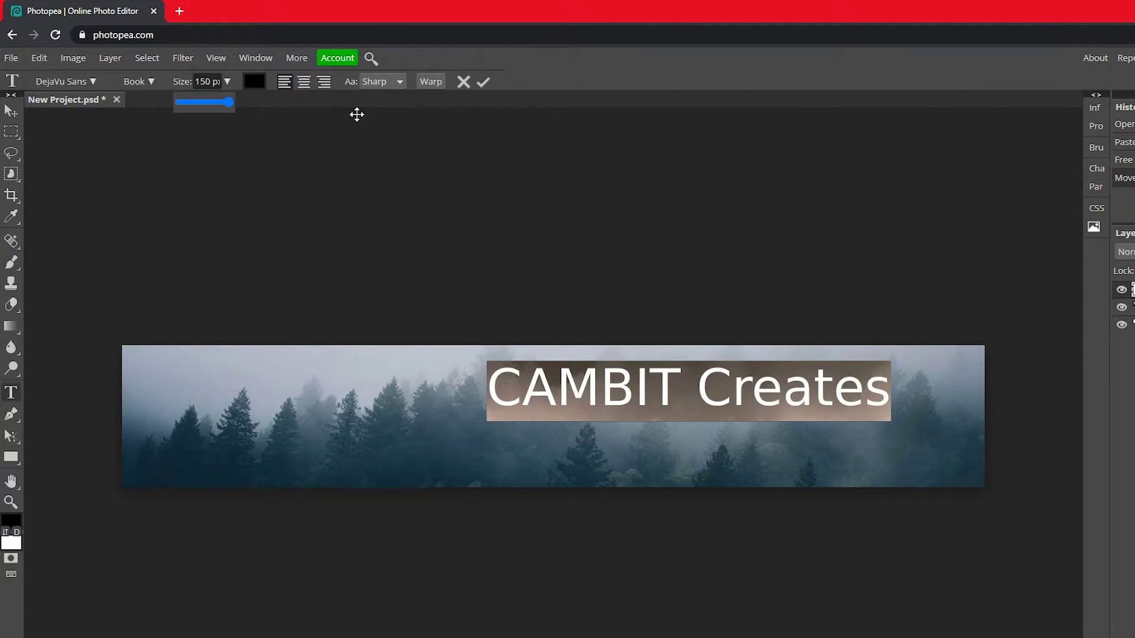
click(487, 83)
key(v)
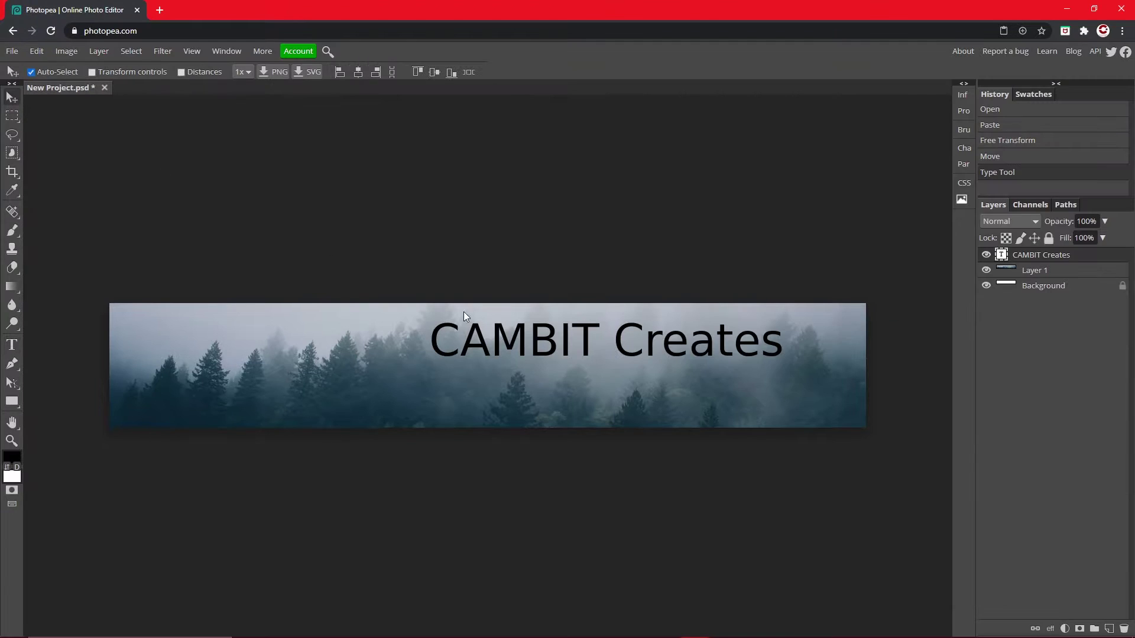
drag(554, 347, 421, 368)
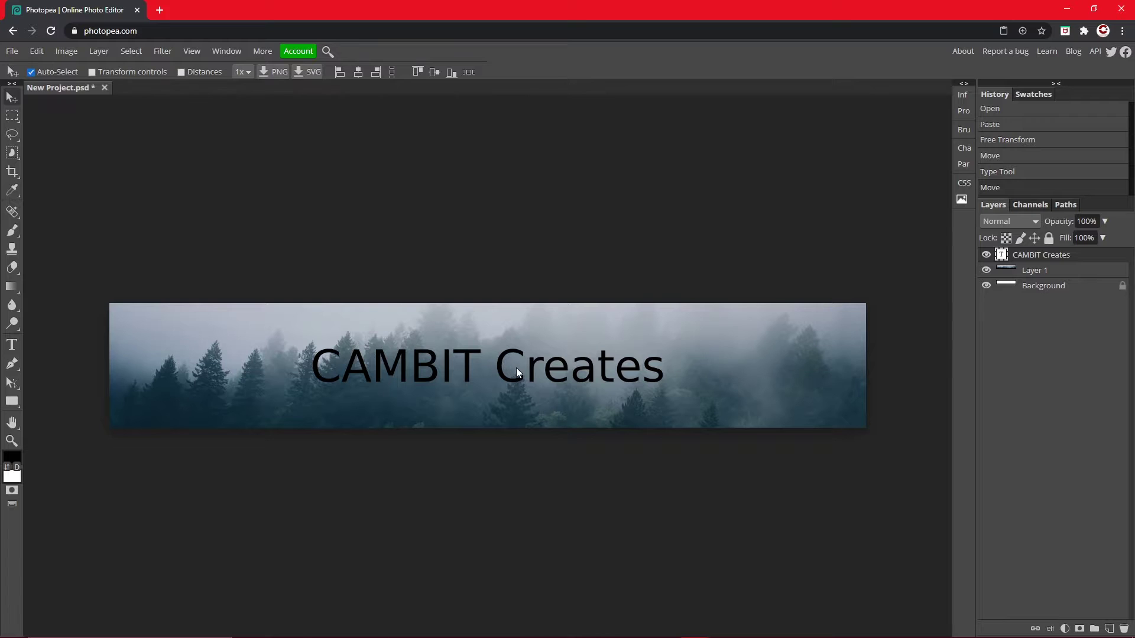
Change the CAMBIT Creates title's font to VTC Letterer Pro and commit the edit
double_click(517, 369)
click(61, 72)
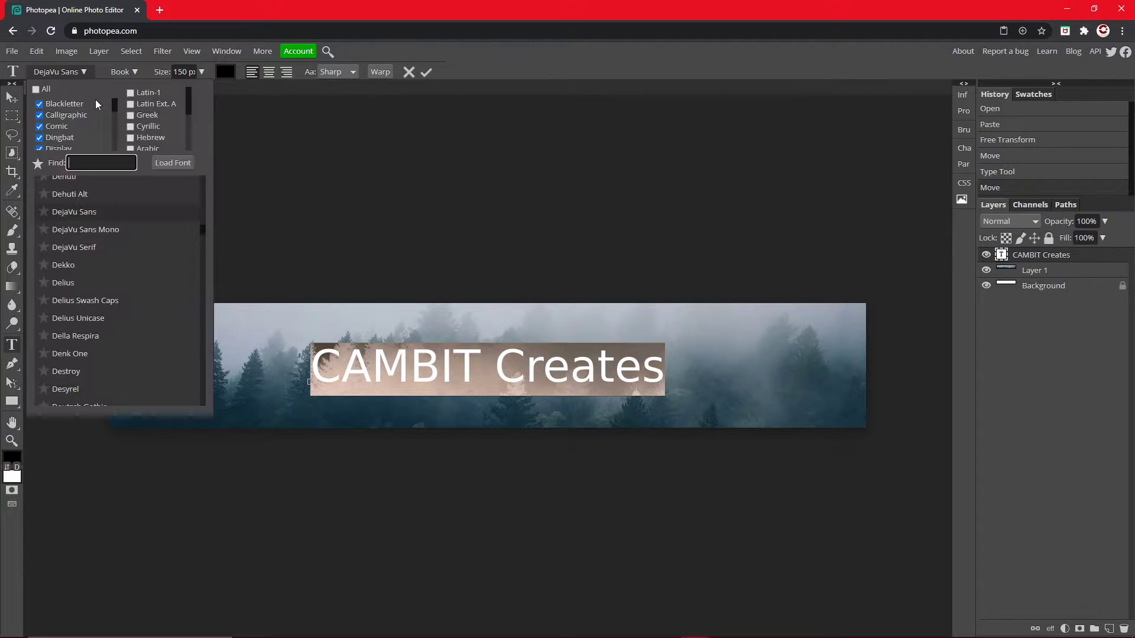
scroll(163, 249, up, 5)
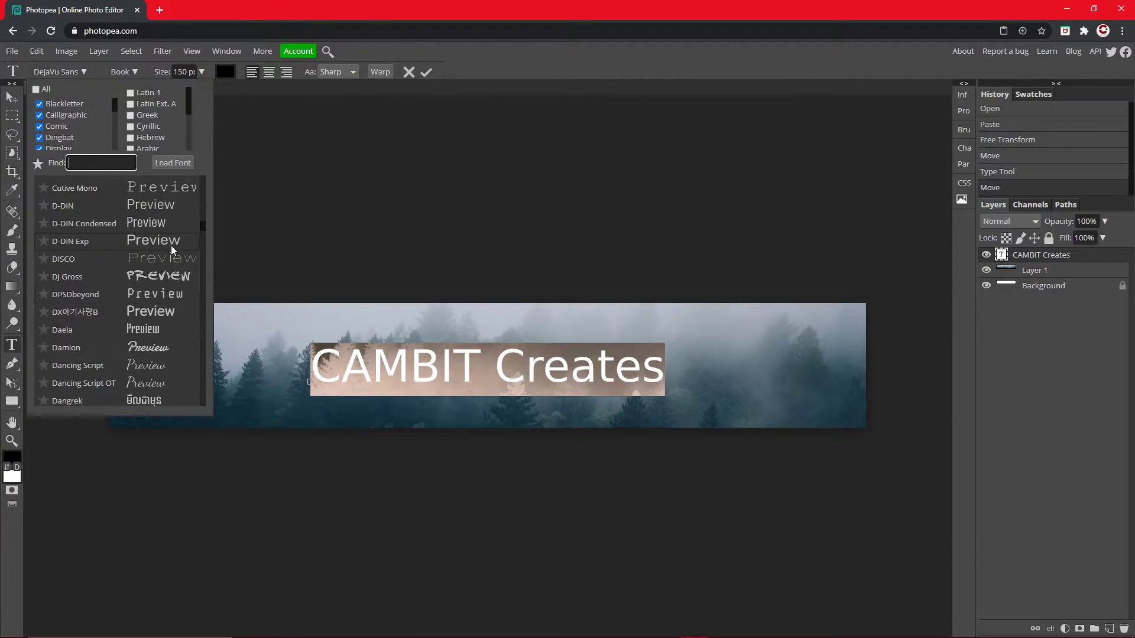
scroll(181, 268, up, 3)
scroll(181, 268, down, 3)
click(160, 347)
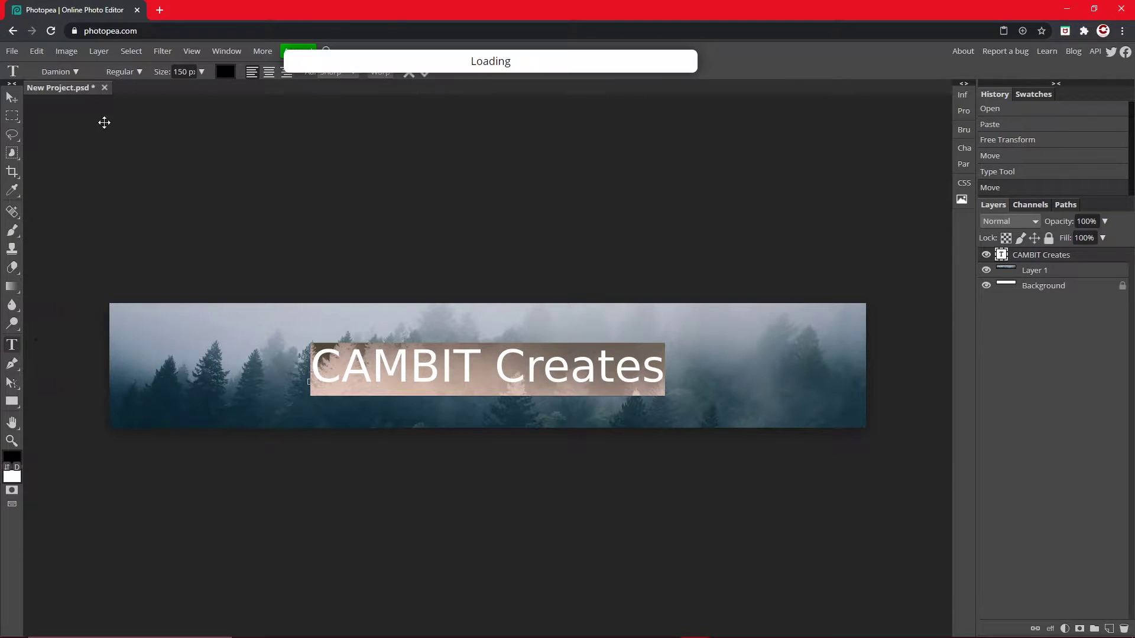
click(74, 74)
scroll(84, 272, up, 10)
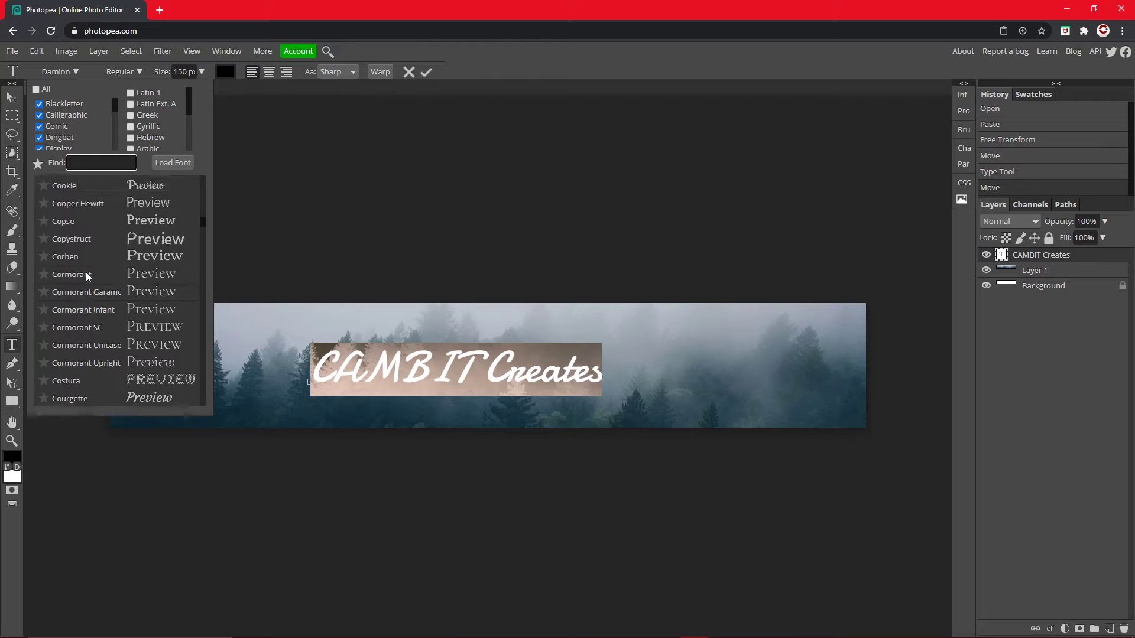
scroll(86, 276, up, 5)
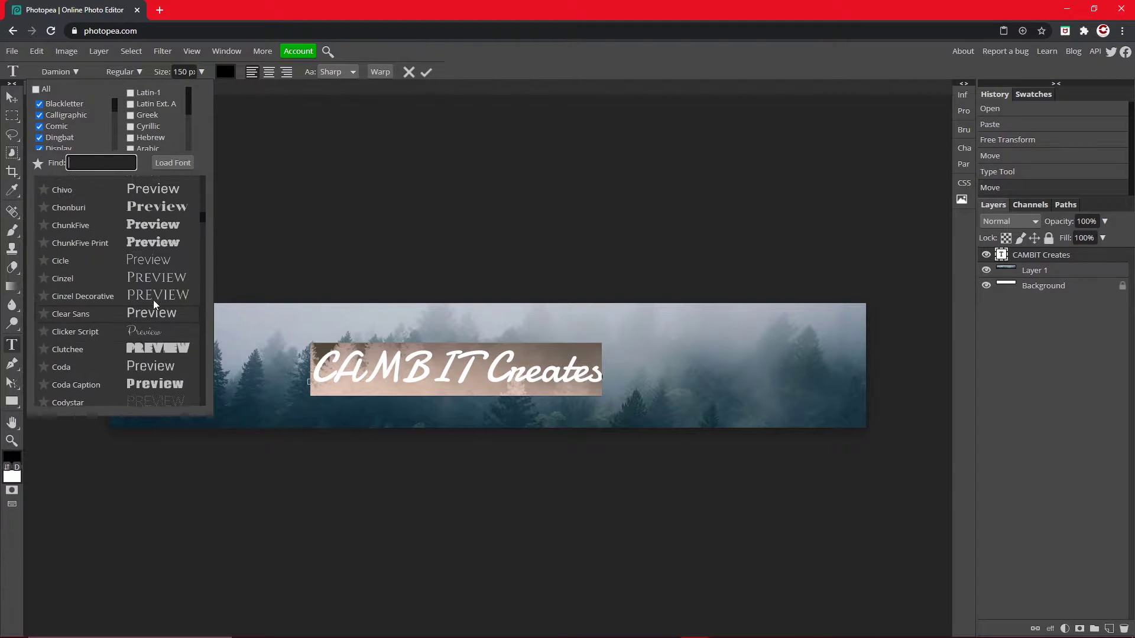
scroll(154, 299, up, 5)
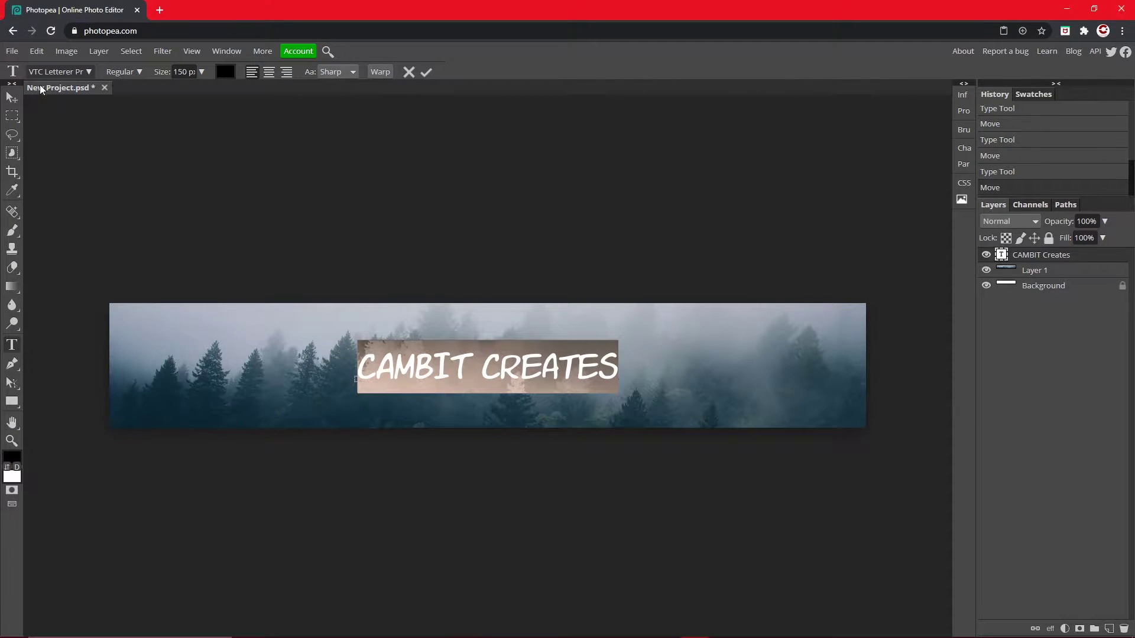
click(52, 77)
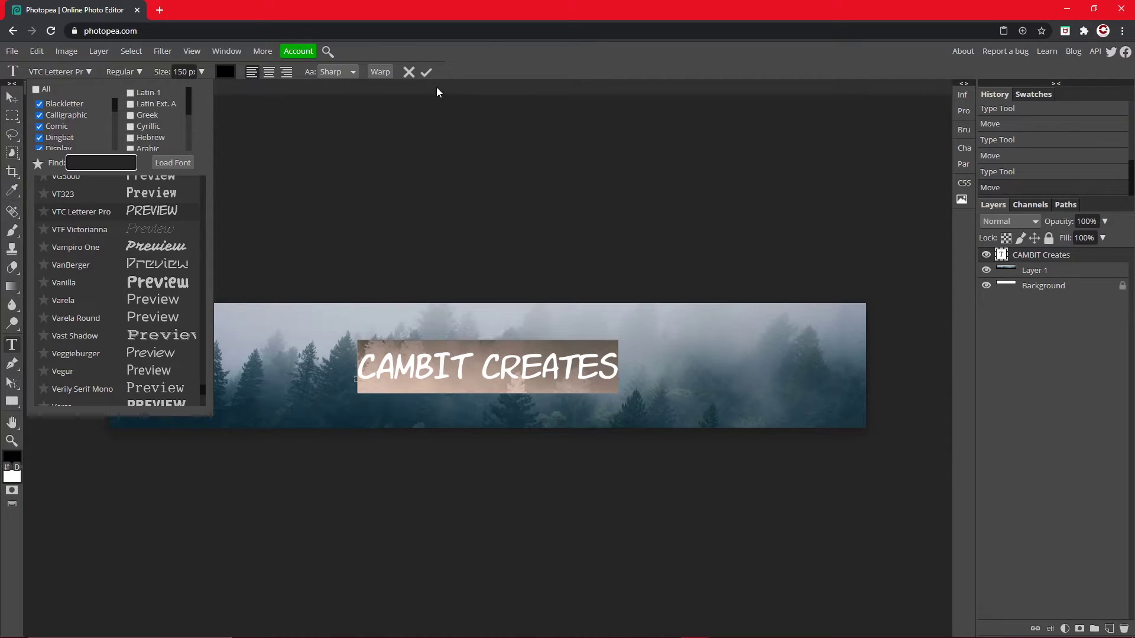
click(426, 71)
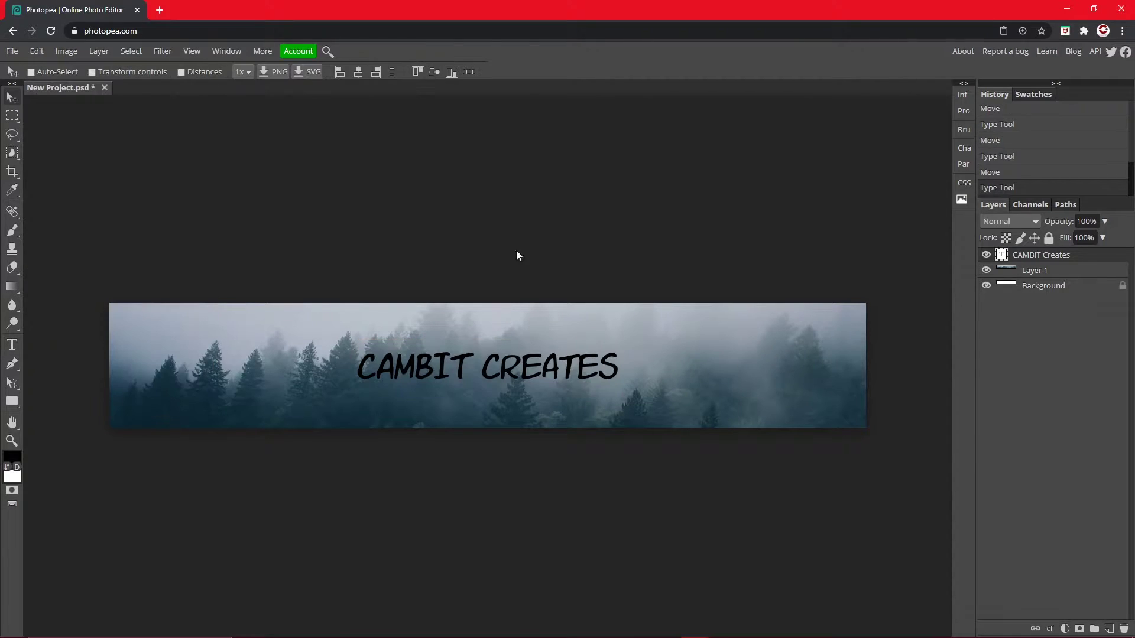
Add a #ffffff Color Overlay layer style to the CAMBIT CREATES title
double_click(1107, 266)
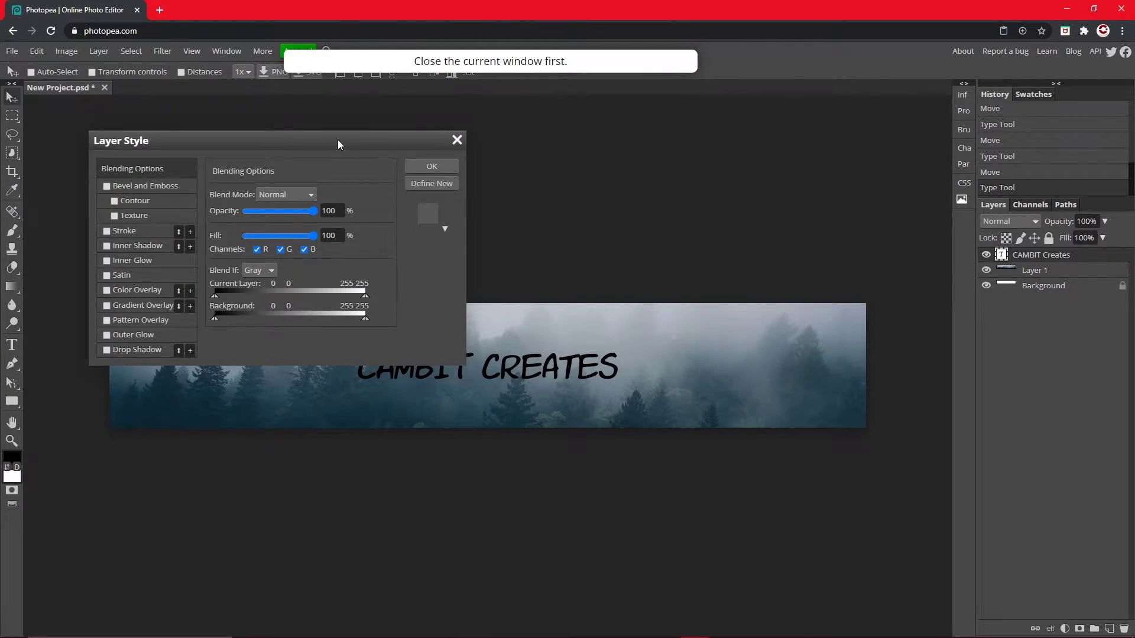
drag(338, 140, 869, 156)
click(637, 306)
click(657, 307)
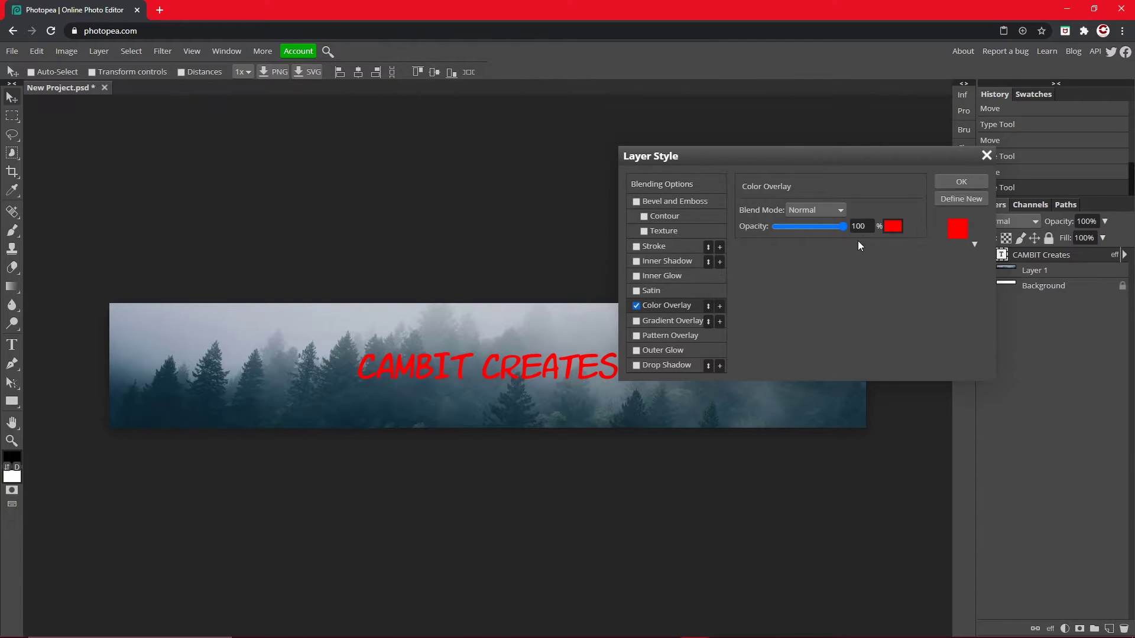
click(893, 226)
drag(335, 248, 140, 200)
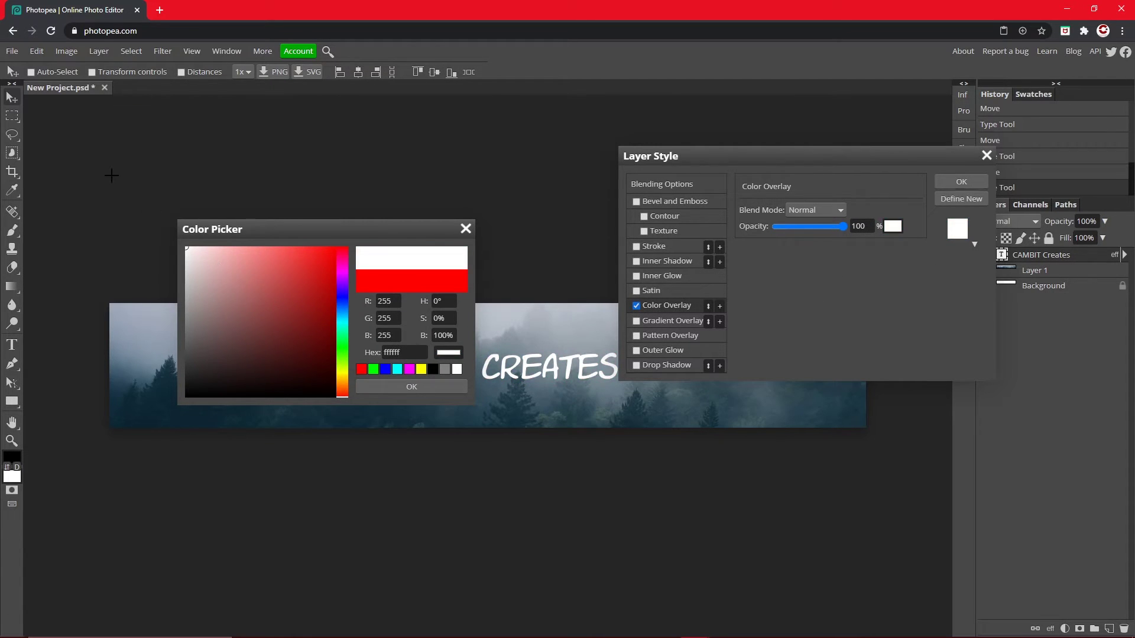
click(379, 386)
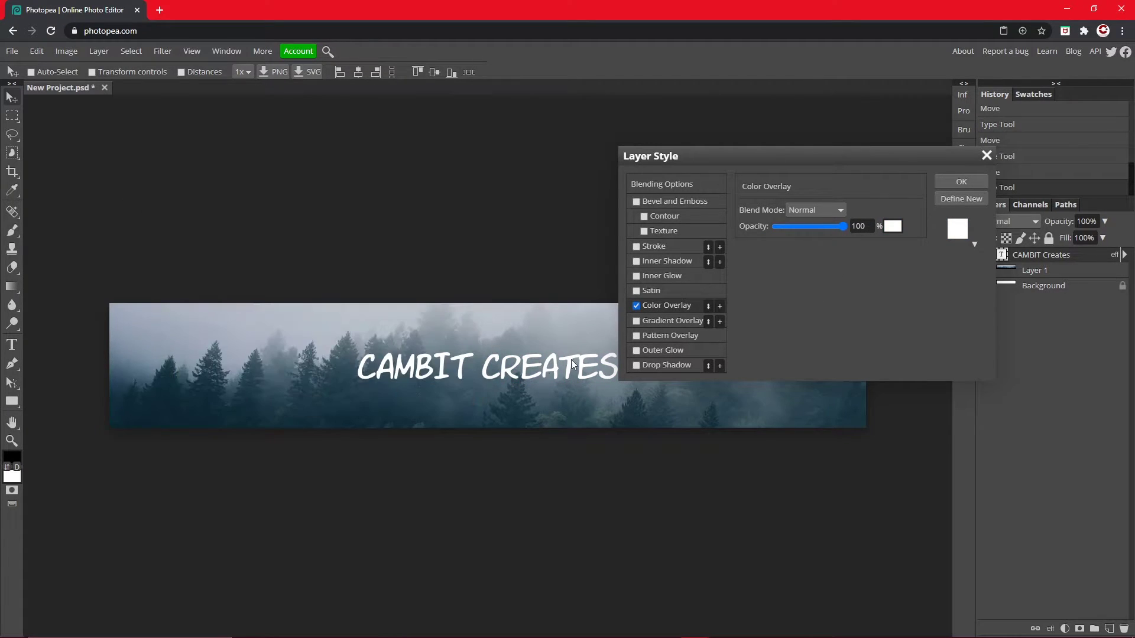
click(960, 182)
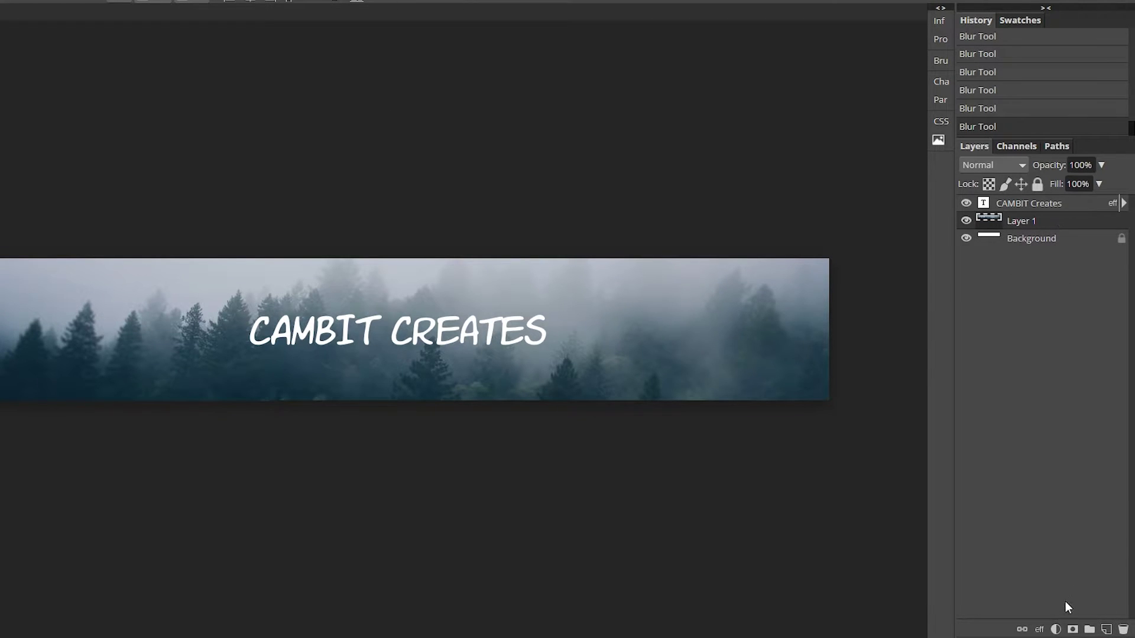
Add a Curves adjustment layer and bend the Red channel into an S-curve
click(1056, 630)
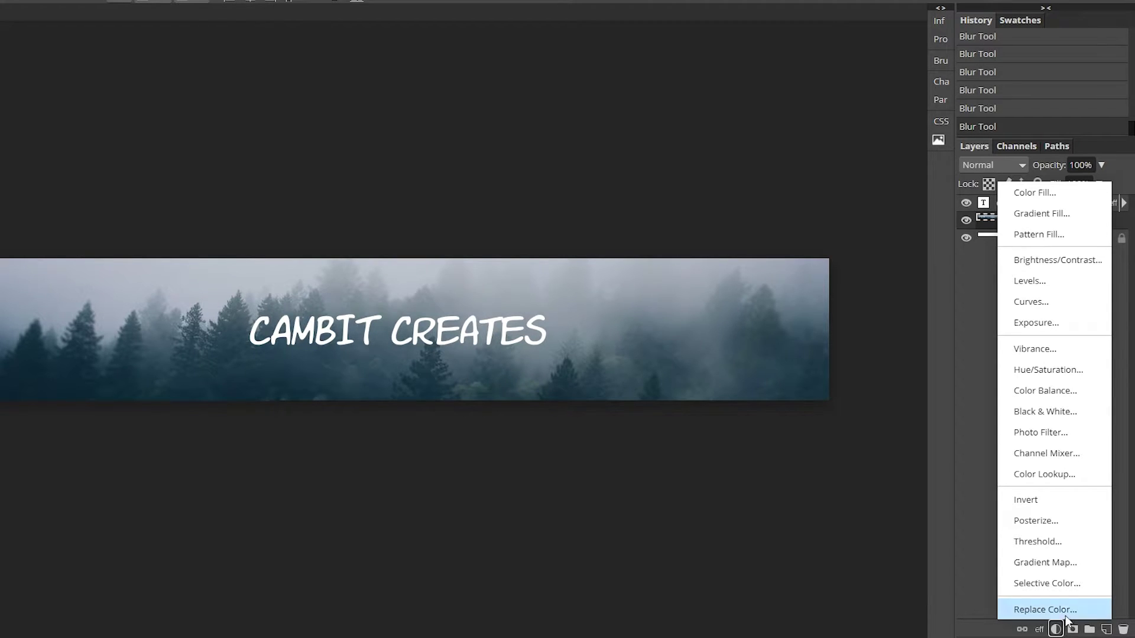
click(1074, 302)
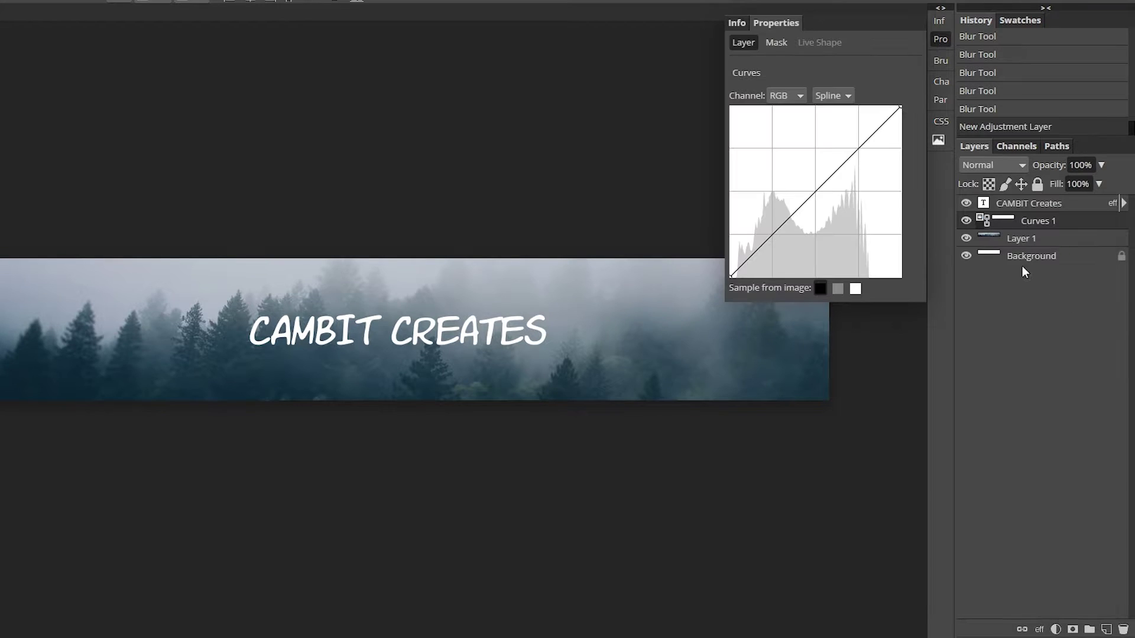
click(794, 93)
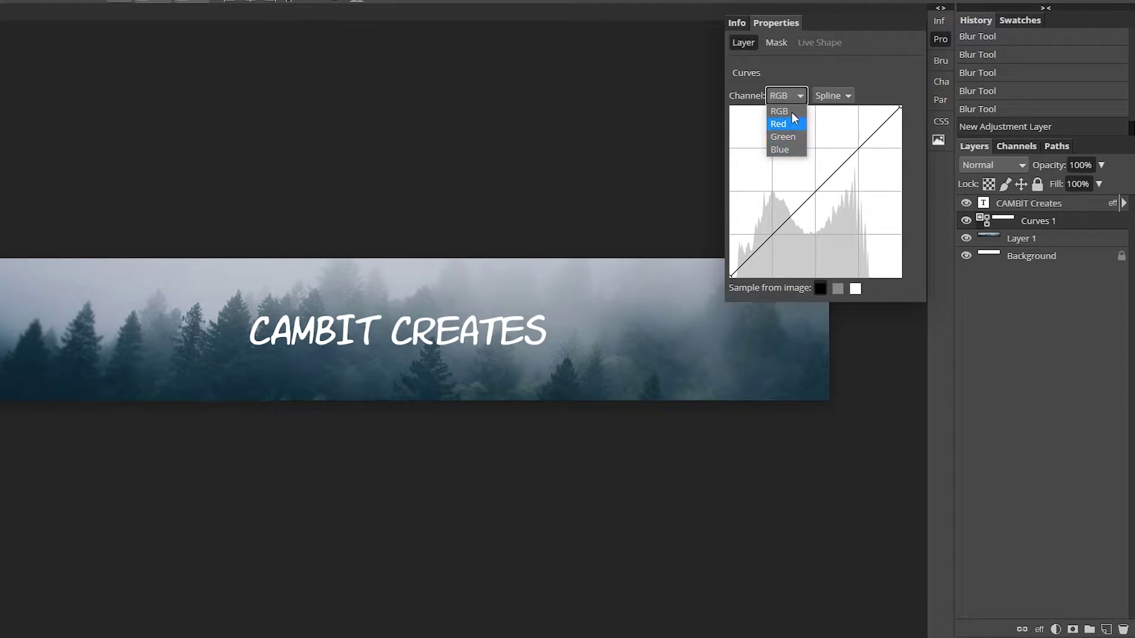
click(792, 106)
click(805, 95)
click(794, 125)
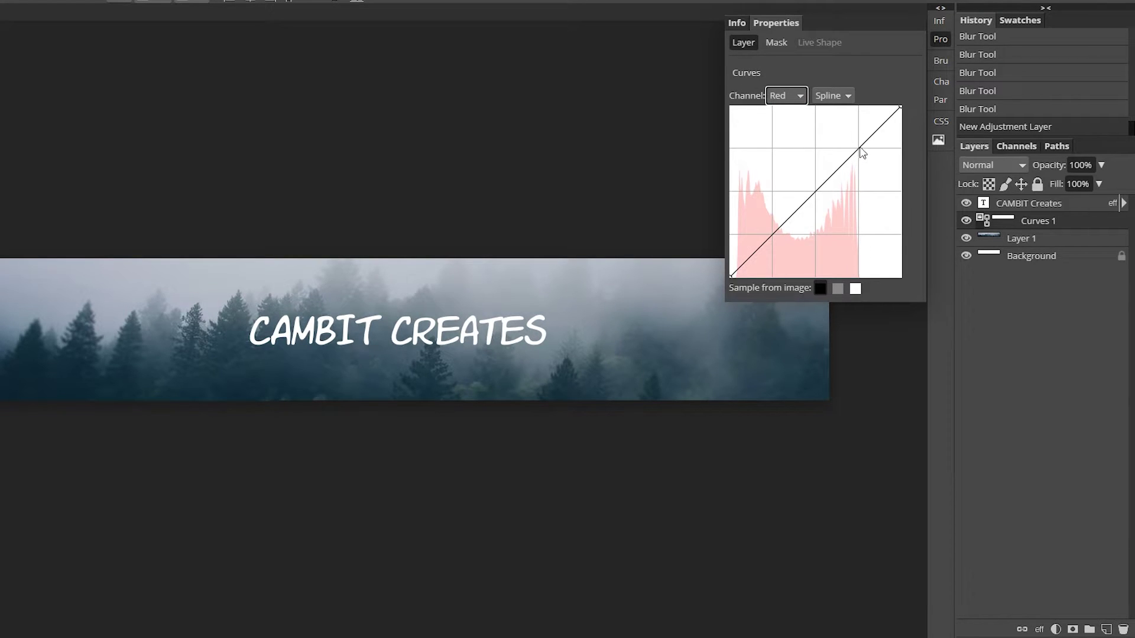
drag(862, 152, 862, 145)
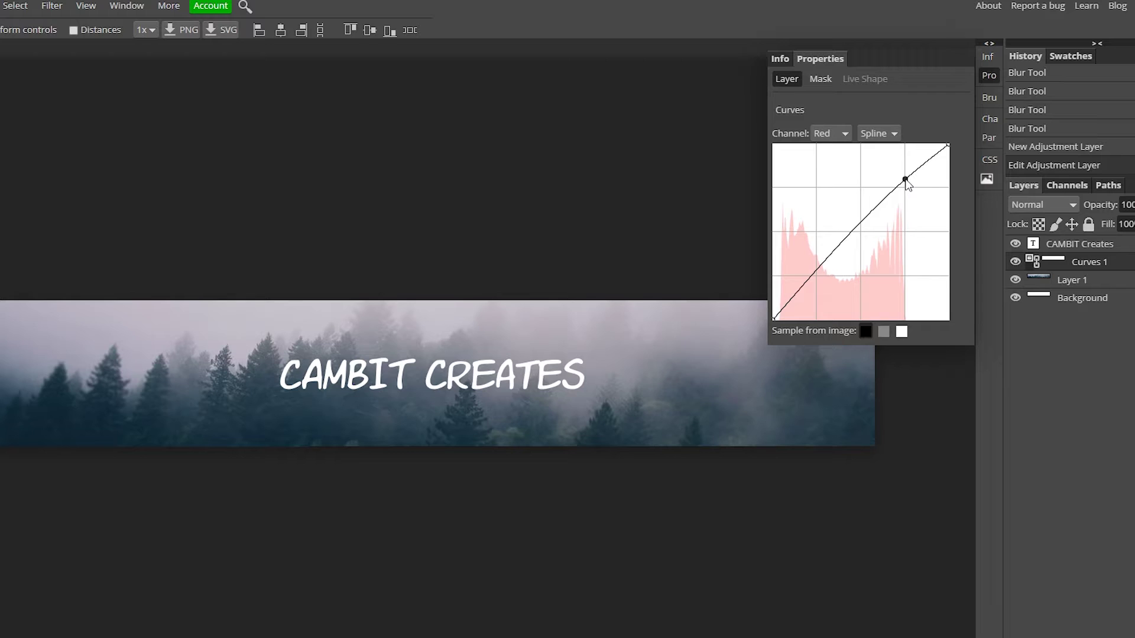
drag(906, 181, 906, 181)
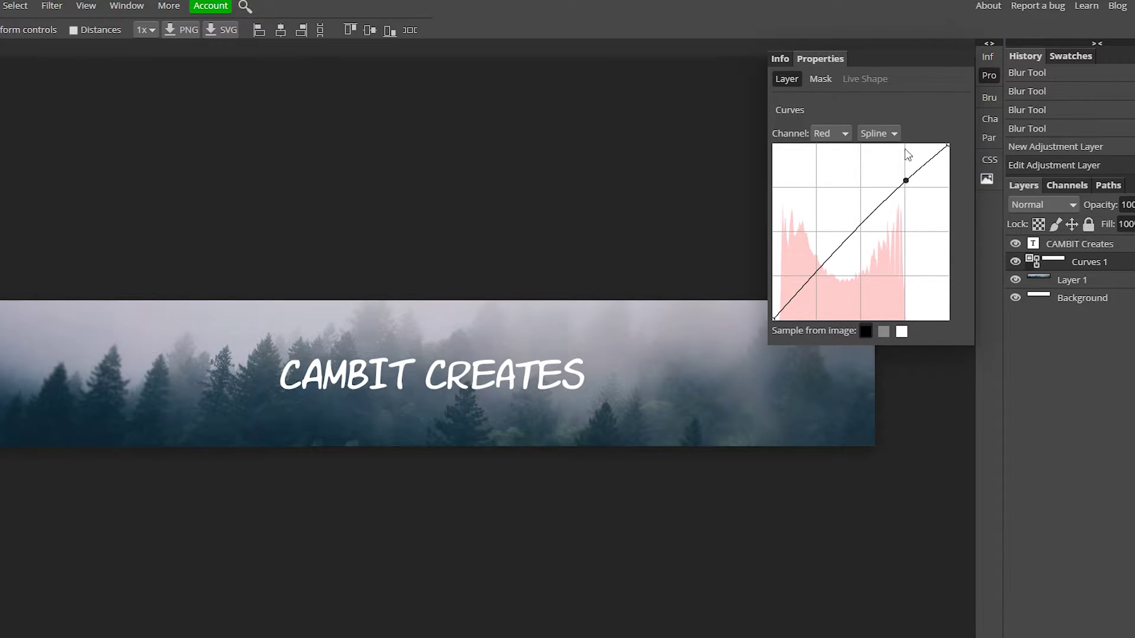
drag(815, 272, 816, 285)
Give the Green curve an S-shape and raise the top of the Blue curve
click(830, 133)
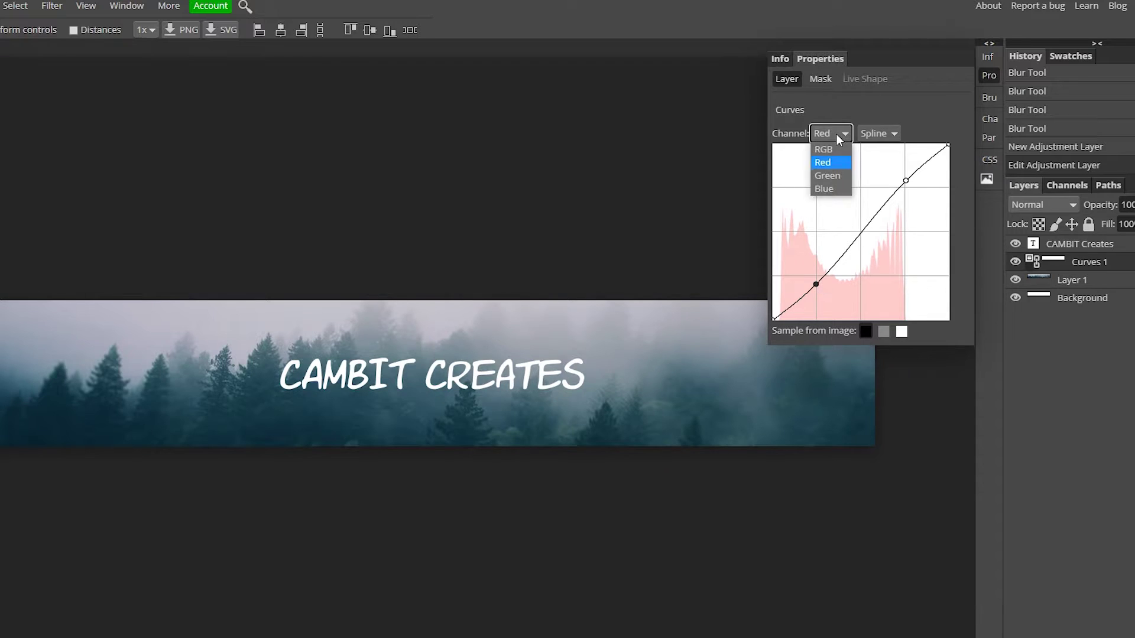
click(835, 174)
drag(906, 187, 905, 184)
drag(818, 271, 819, 290)
click(820, 133)
click(828, 184)
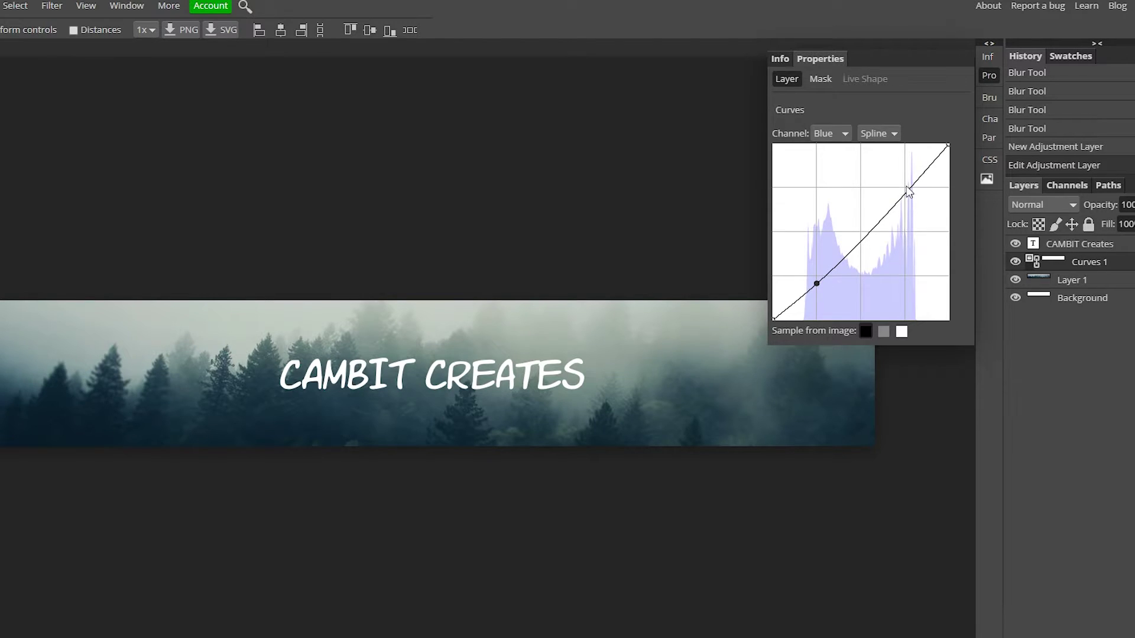
drag(907, 189, 905, 184)
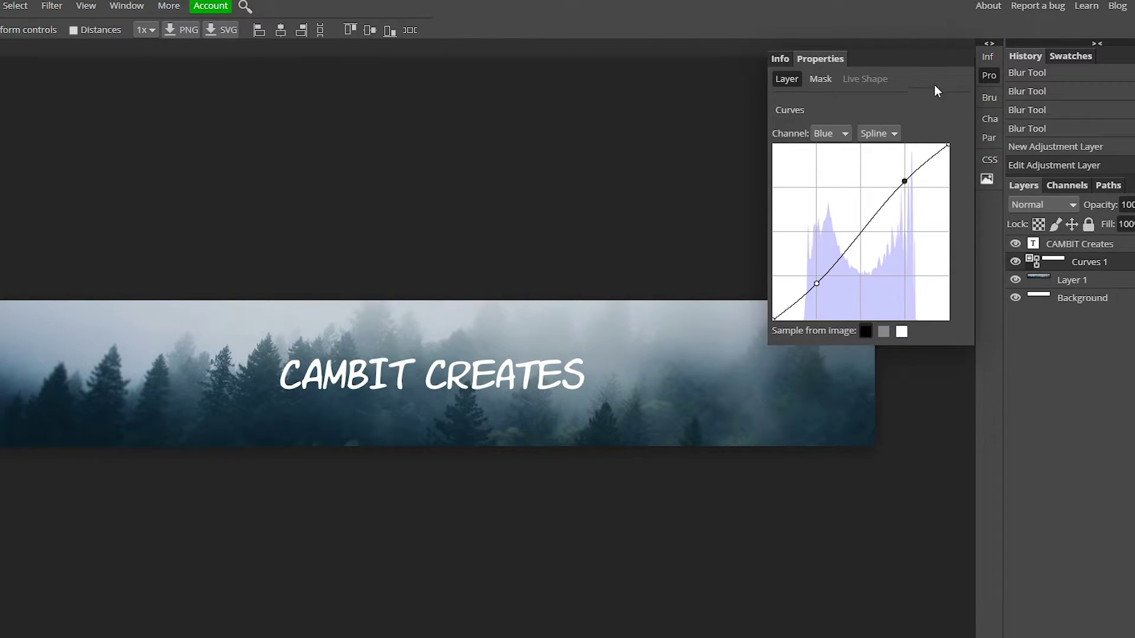
click(991, 68)
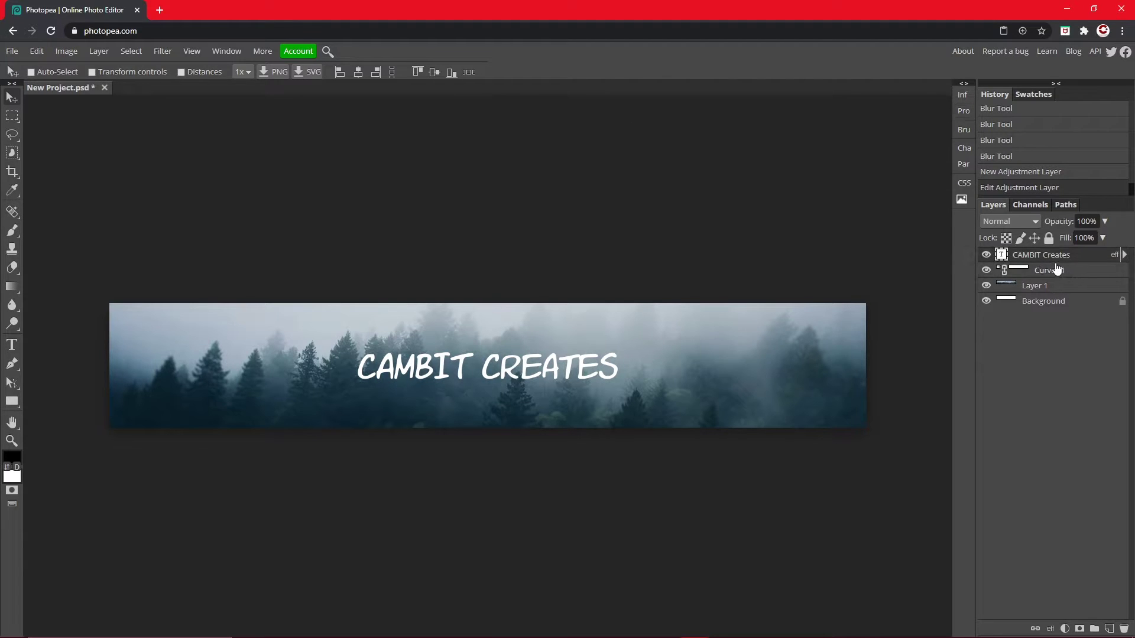
Set Layer 1's Brightness to 27 and Contrast to 9
click(1053, 289)
click(68, 51)
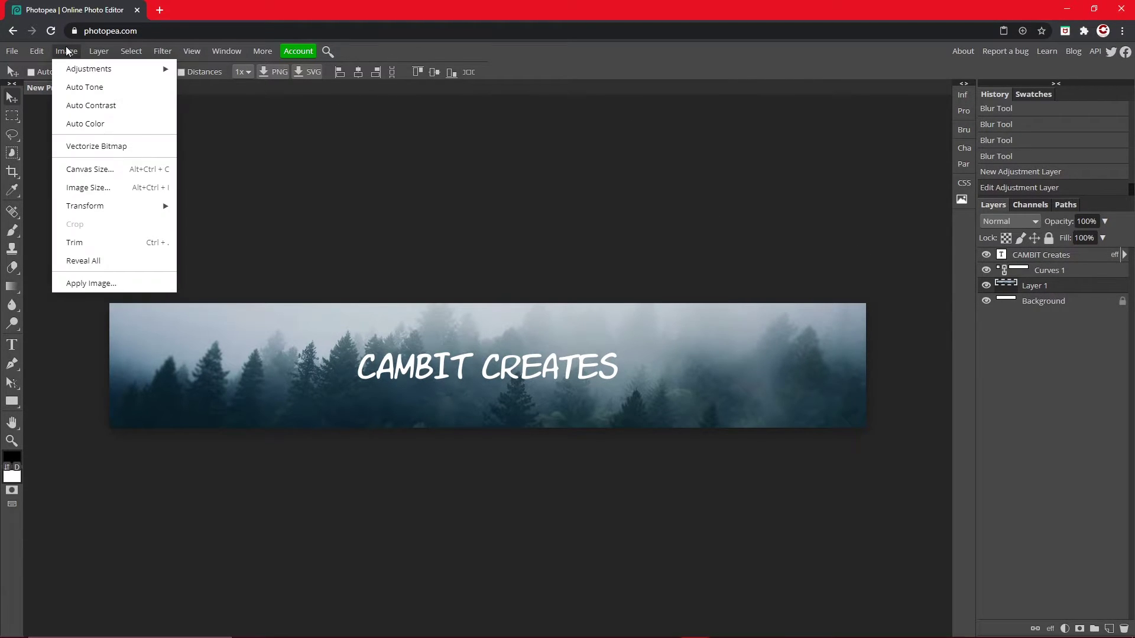
mouse_move(89, 68)
click(225, 71)
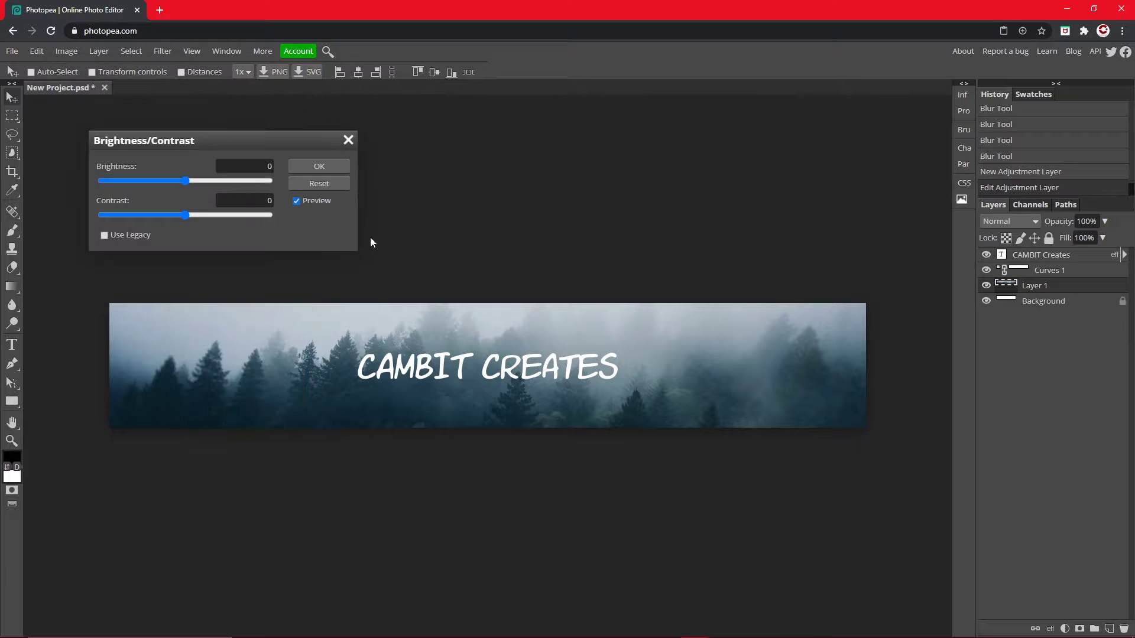
drag(191, 184, 197, 216)
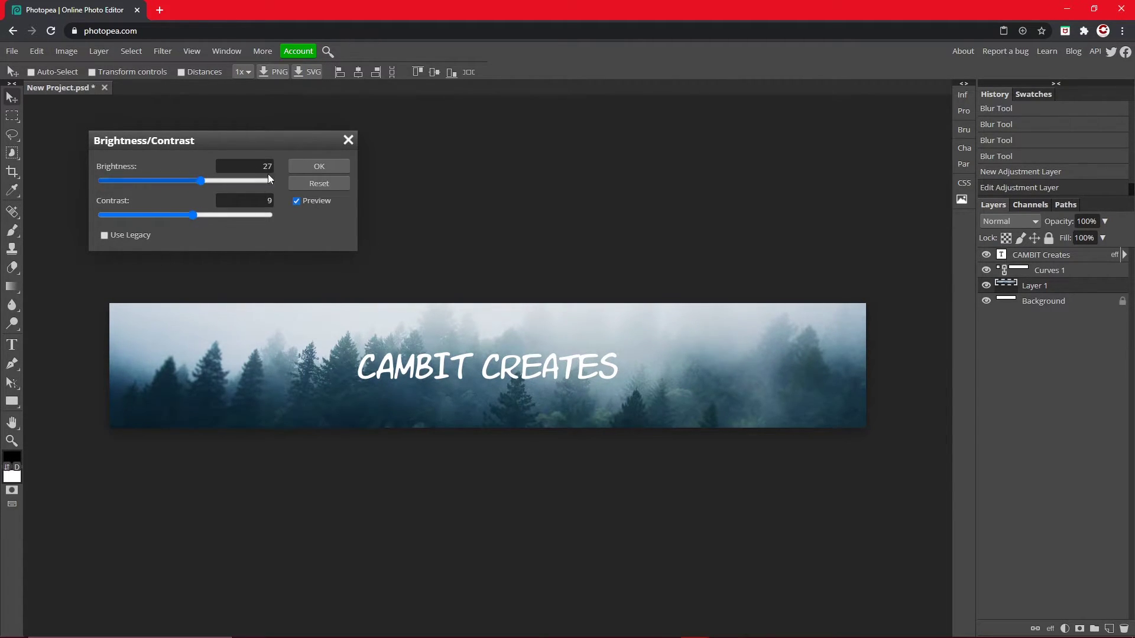
click(299, 166)
Apply Vibrance 18 and Saturation 11 to the forest photo
click(74, 52)
mouse_move(83, 70)
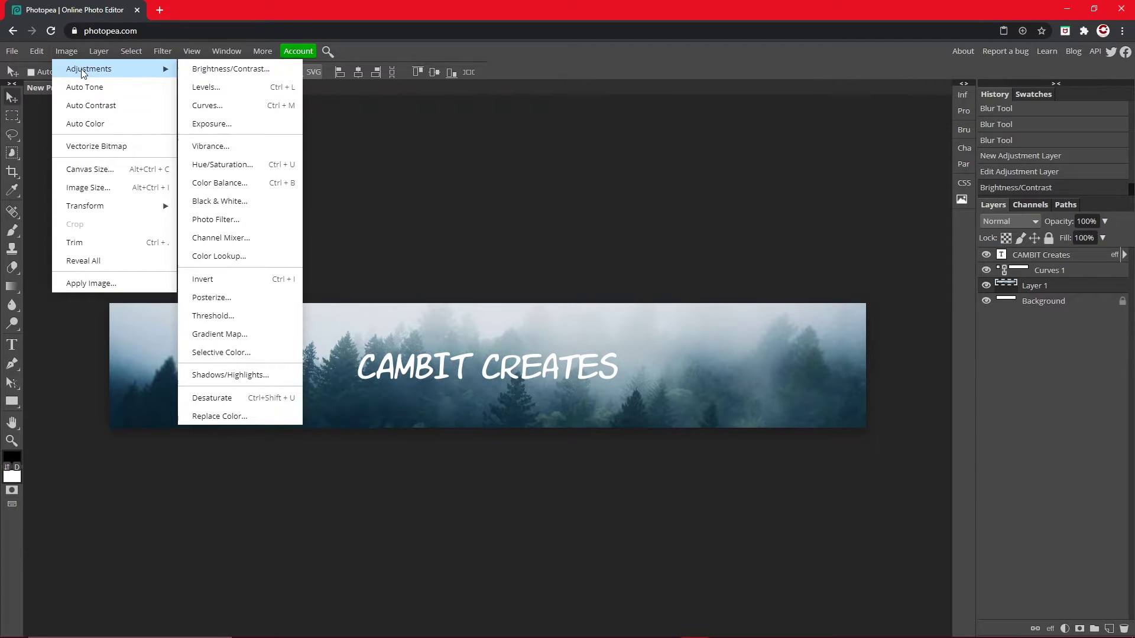
click(225, 146)
drag(185, 181, 191, 216)
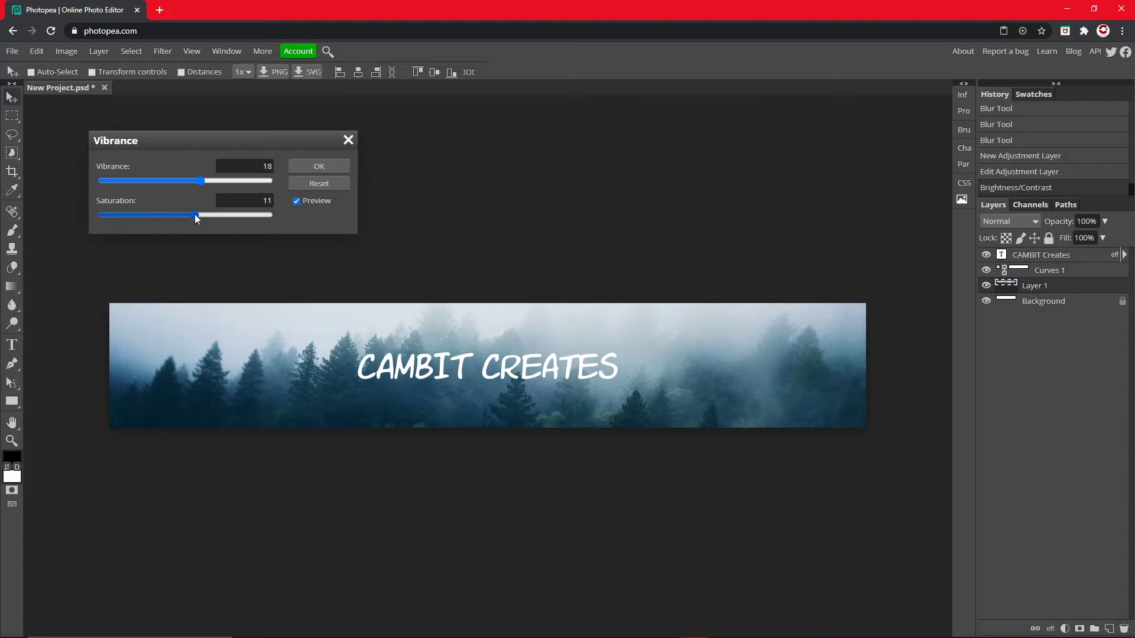
click(317, 164)
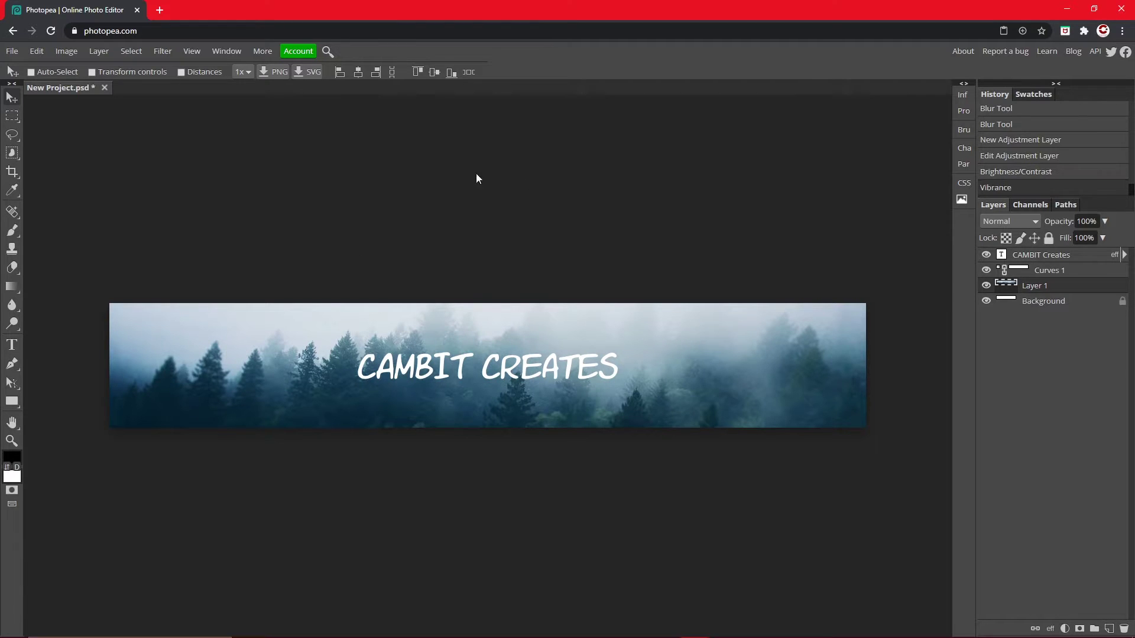
Give the title a drop shadow with 26% opacity, 8 px distance and 13 px size
double_click(1087, 256)
click(637, 365)
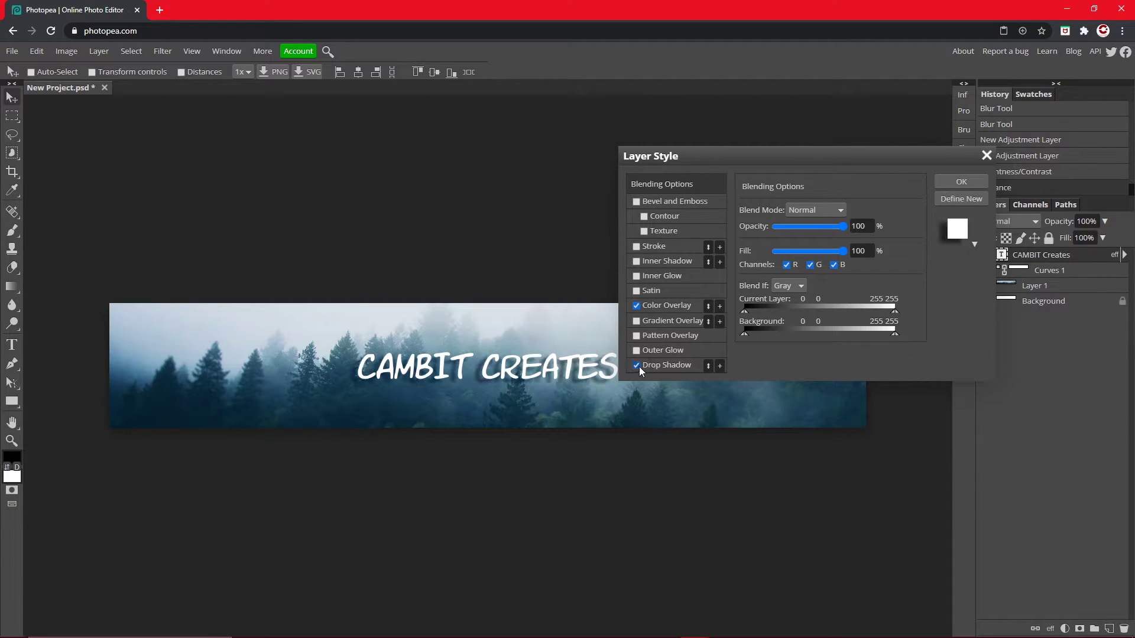
click(667, 365)
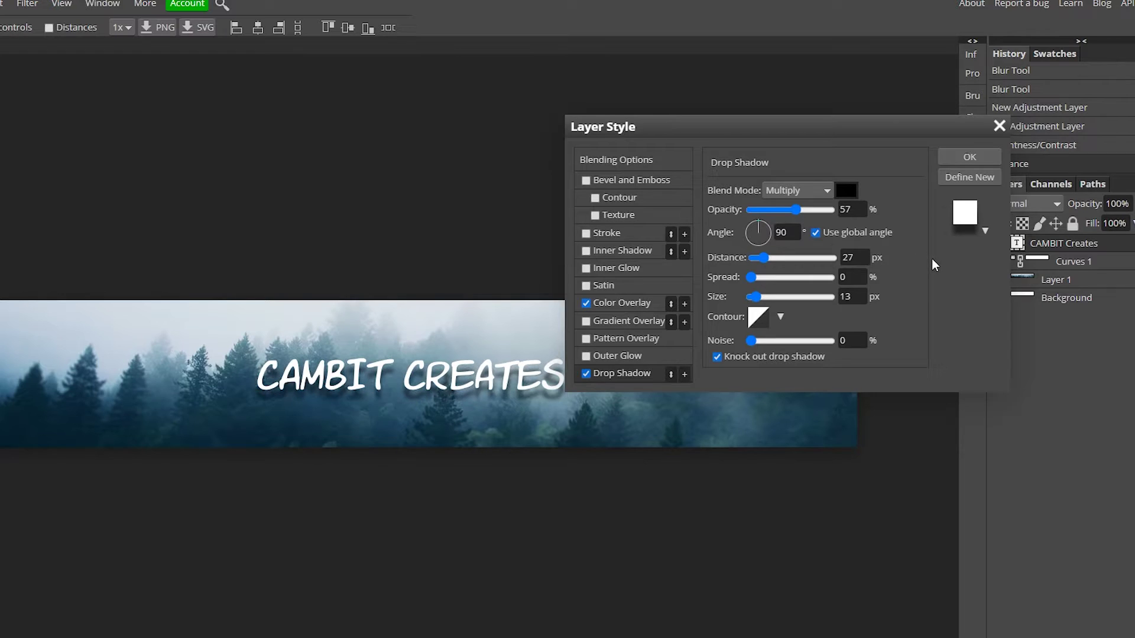
drag(796, 210, 778, 213)
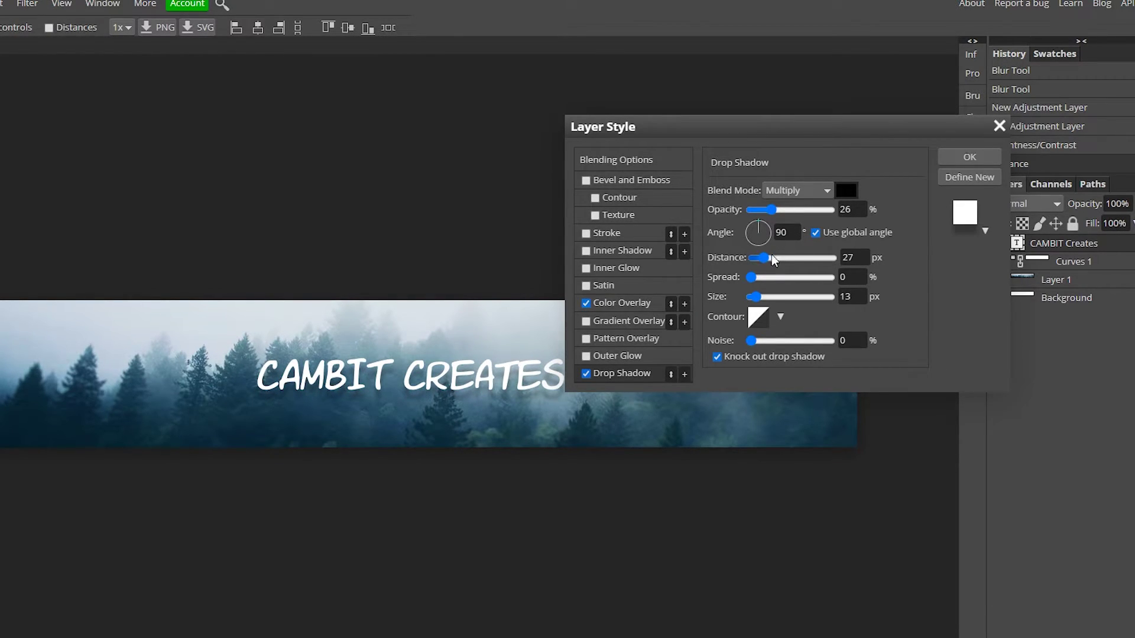
drag(771, 259, 744, 252)
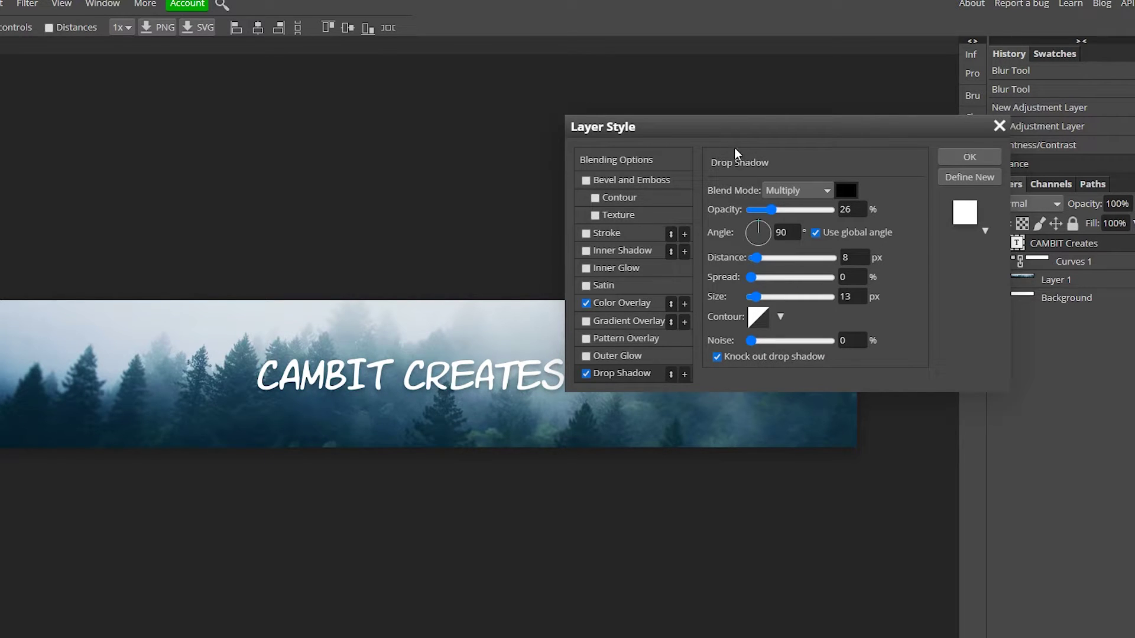
drag(735, 144, 761, 307)
click(996, 321)
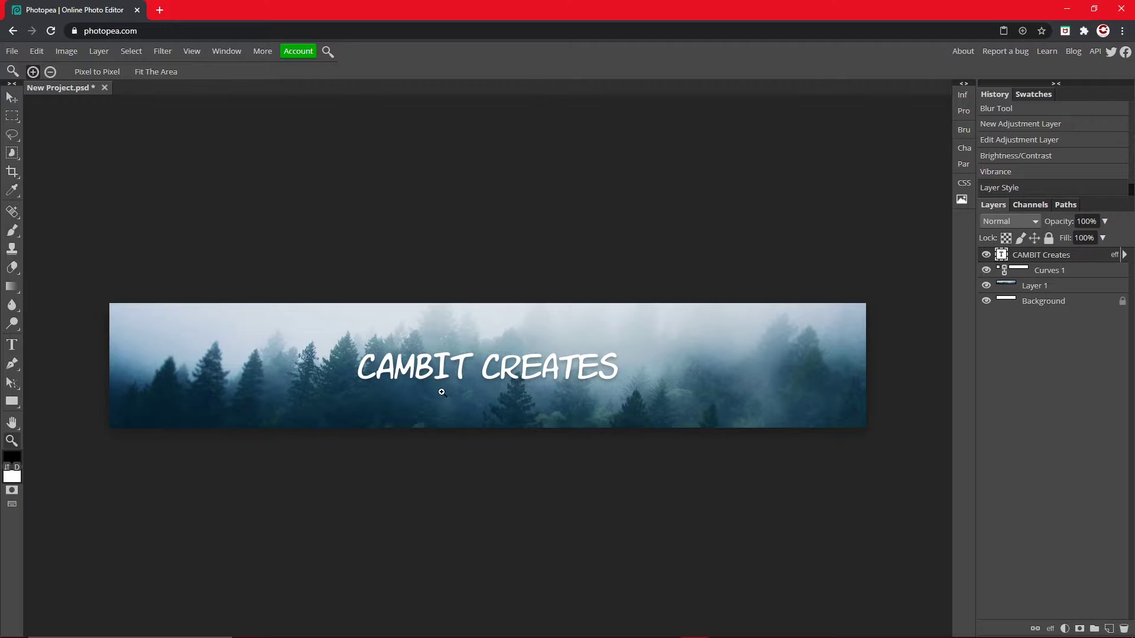
Type a 43 px subtitle 'GRAPHIC DESIGNER/YOUTUBER/GAMER' below the title
click(467, 391)
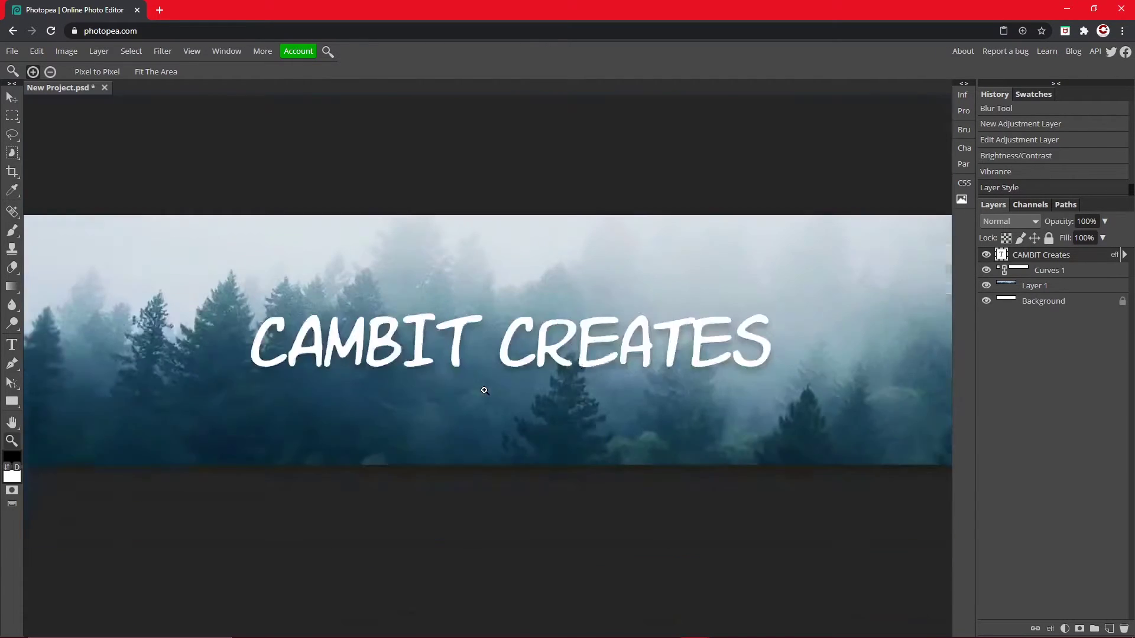
click(12, 345)
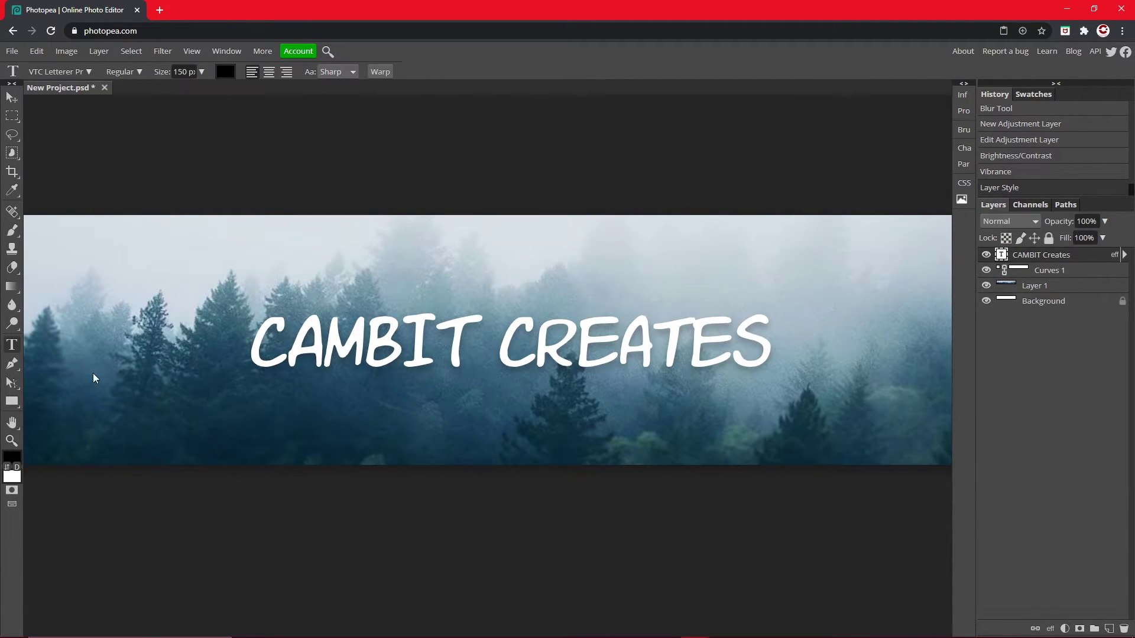
click(288, 409)
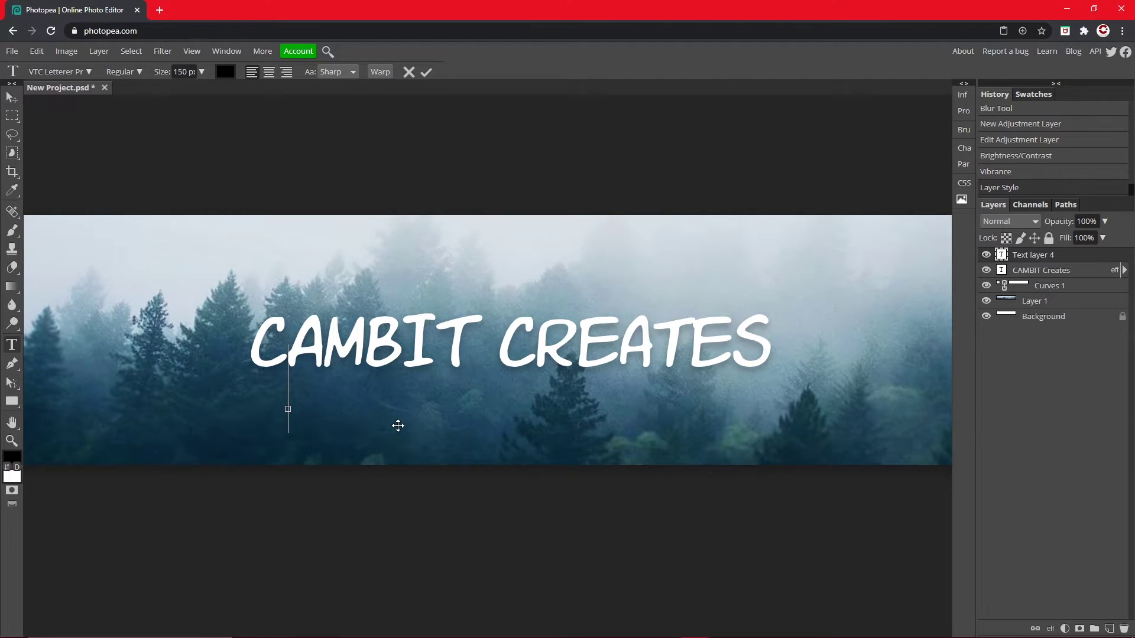
click(202, 73)
drag(194, 88, 188, 90)
text(GRAPHIC DESIGNER/YOUTUBER)
key(Menu)
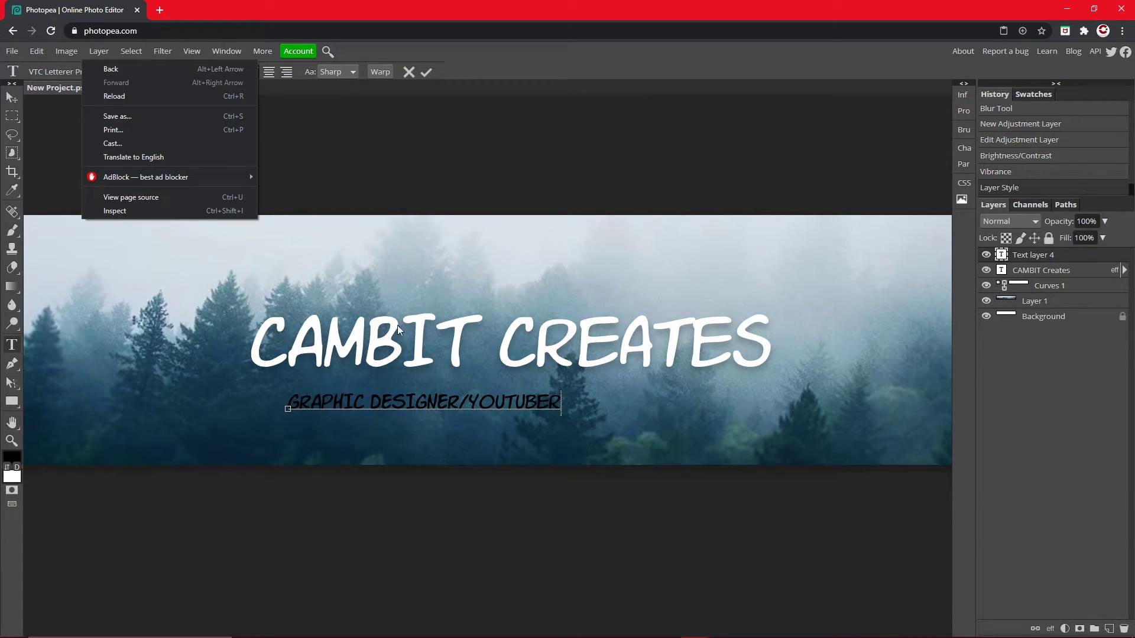
key(Escape)
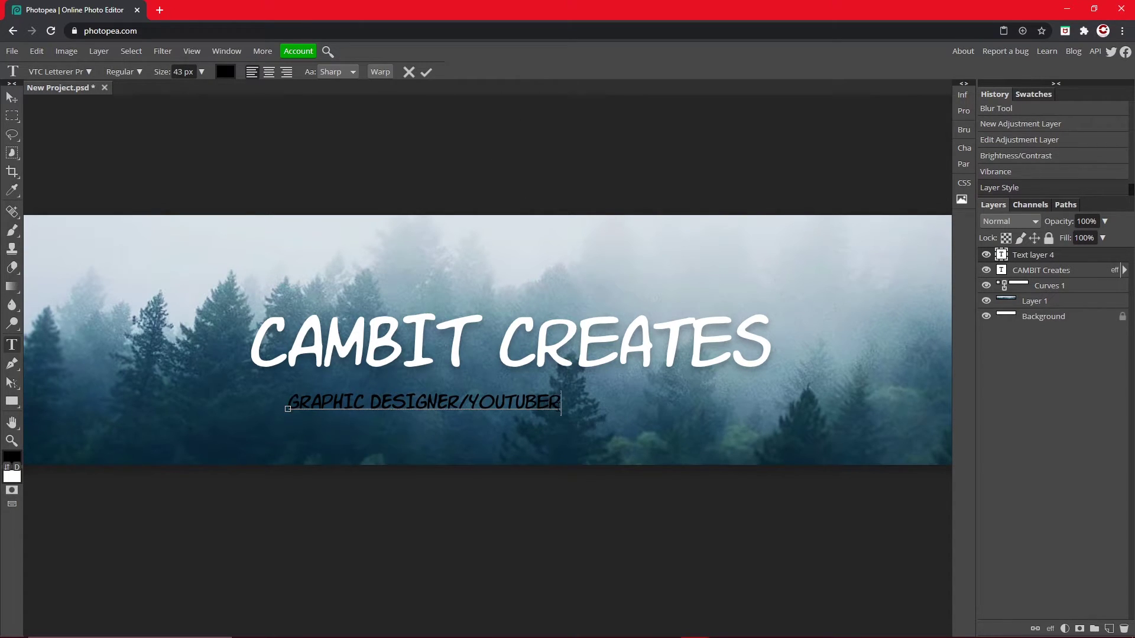
text(/GAMER)
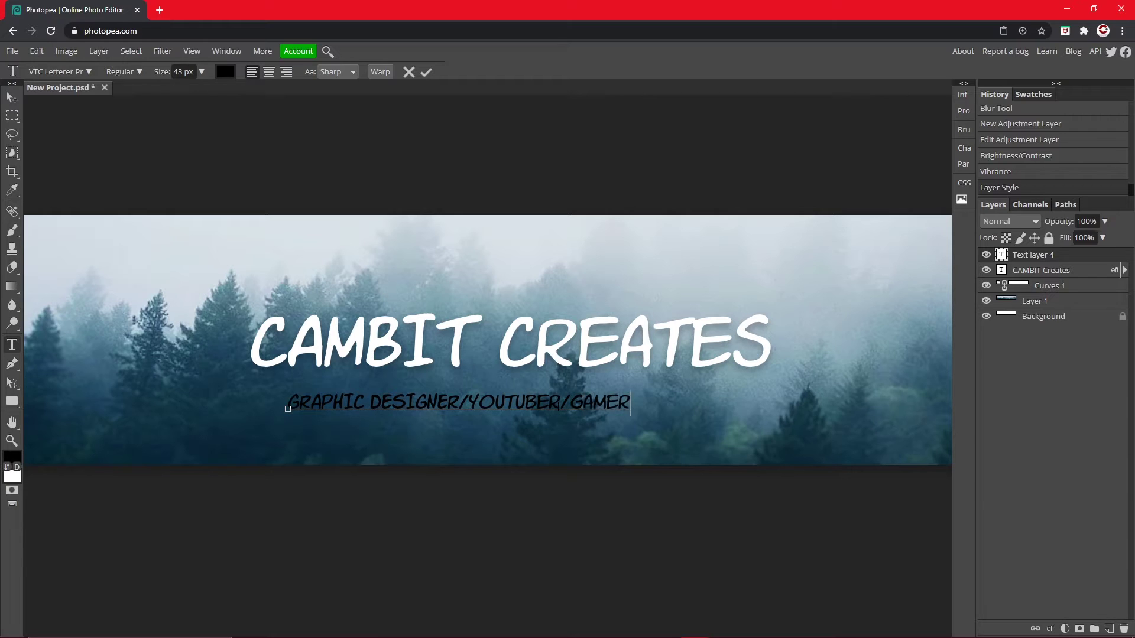
Make the subtitle text white and commit it
key(ctrl+a)
click(225, 72)
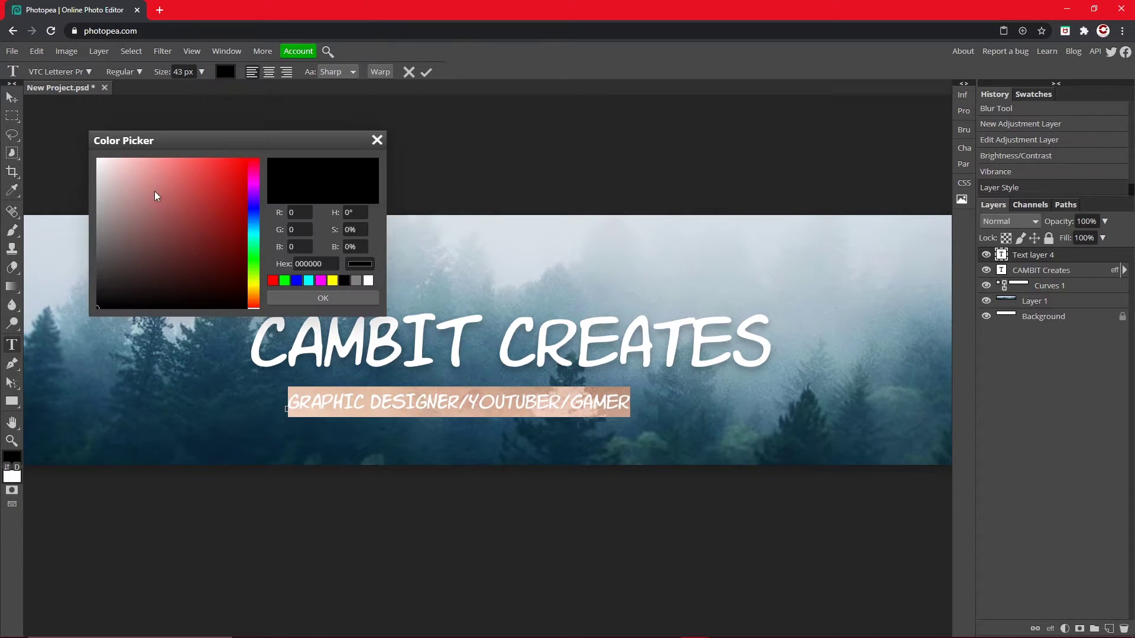
click(135, 181)
click(105, 162)
click(322, 298)
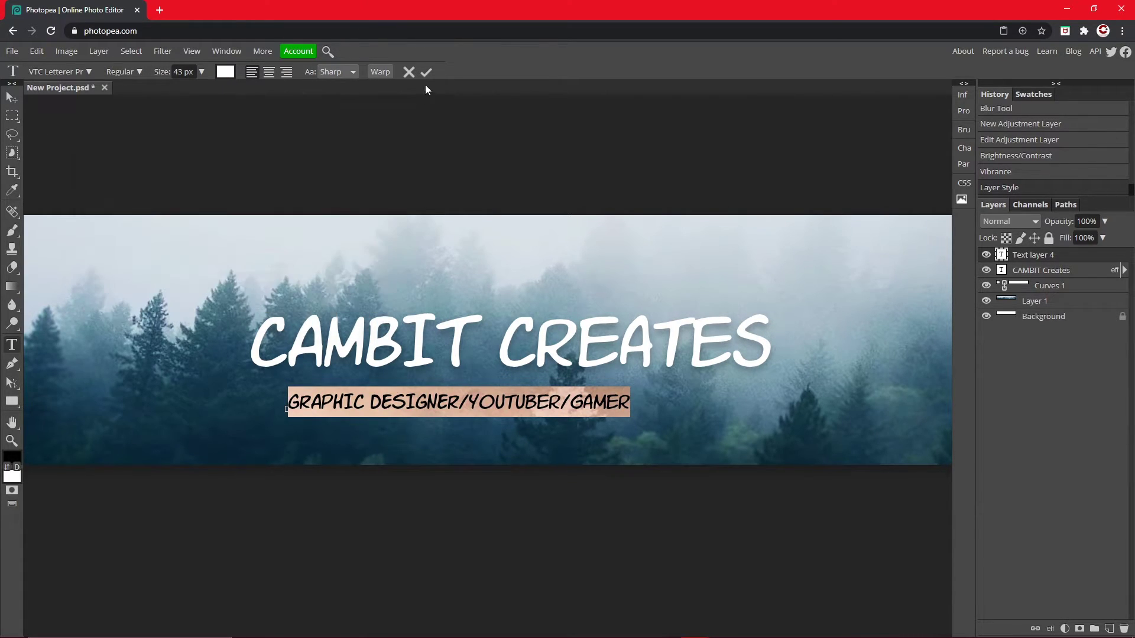
click(425, 72)
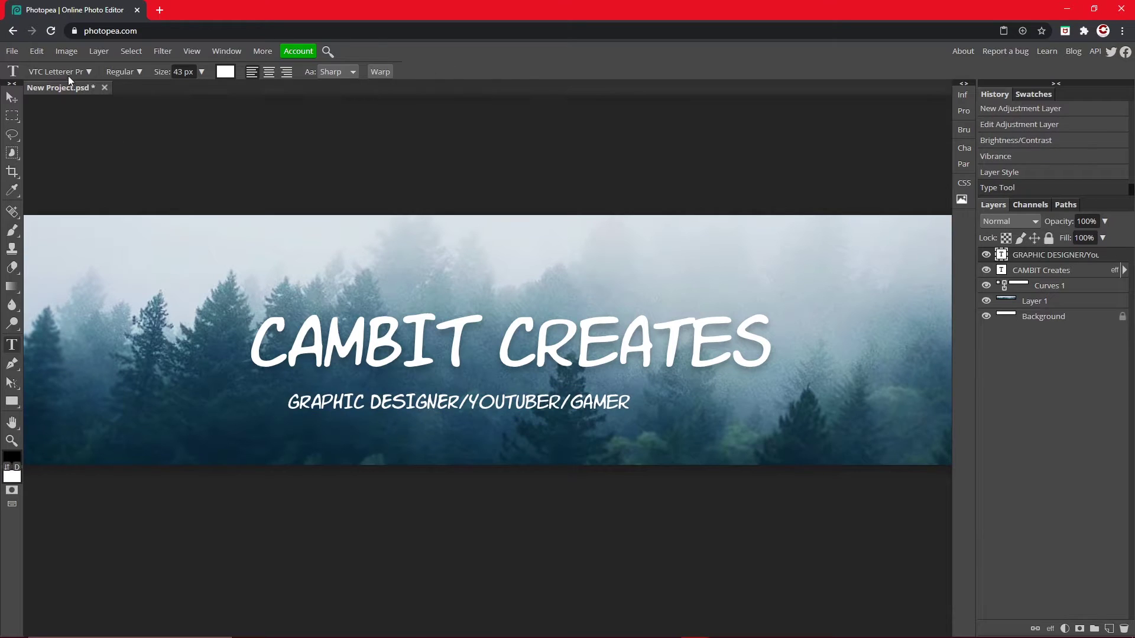
Enlarge the subtitle to 67 px and move it directly under CAMBIT CREATES
click(12, 441)
alt+click(161, 417)
click(247, 381)
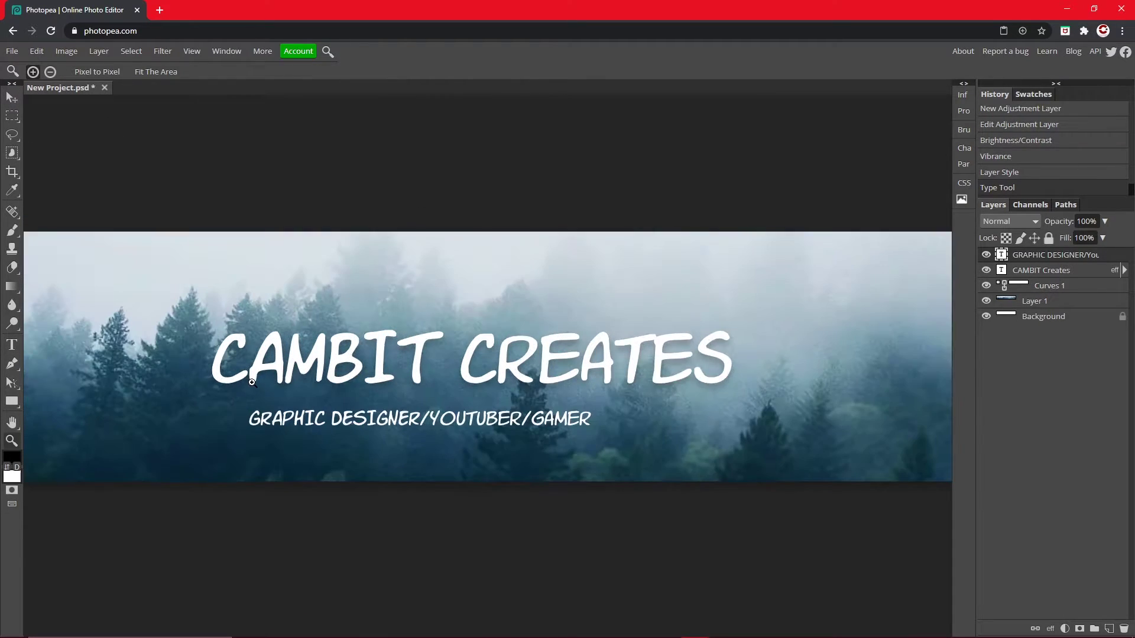
click(361, 422)
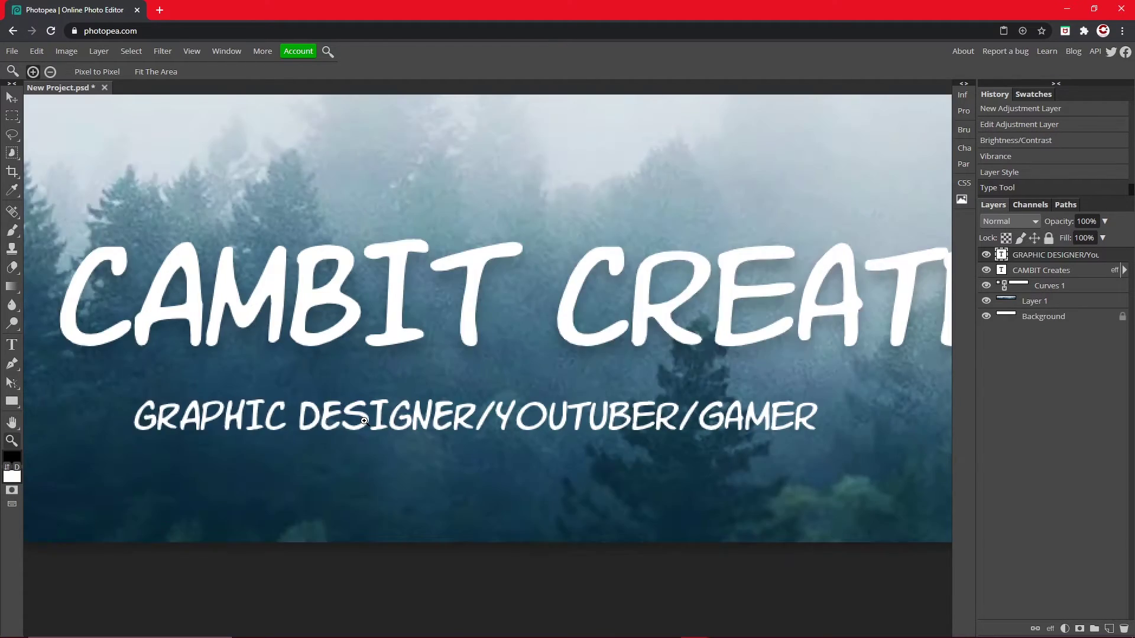
alt+click(348, 420)
click(11, 97)
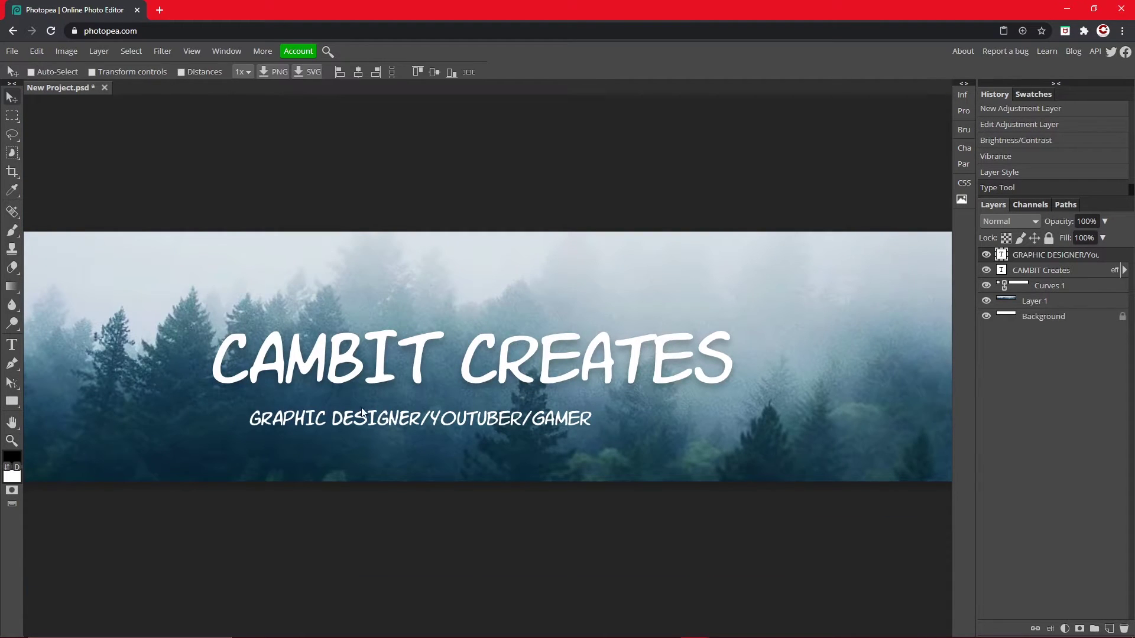
double_click(380, 421)
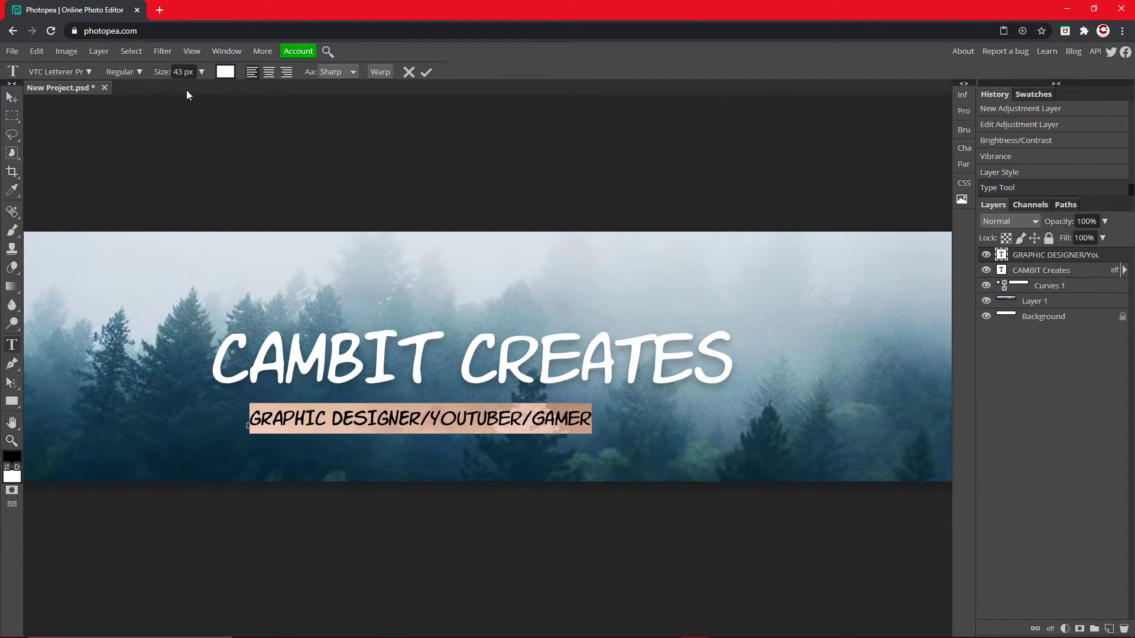
click(184, 72)
click(202, 71)
drag(186, 90, 197, 91)
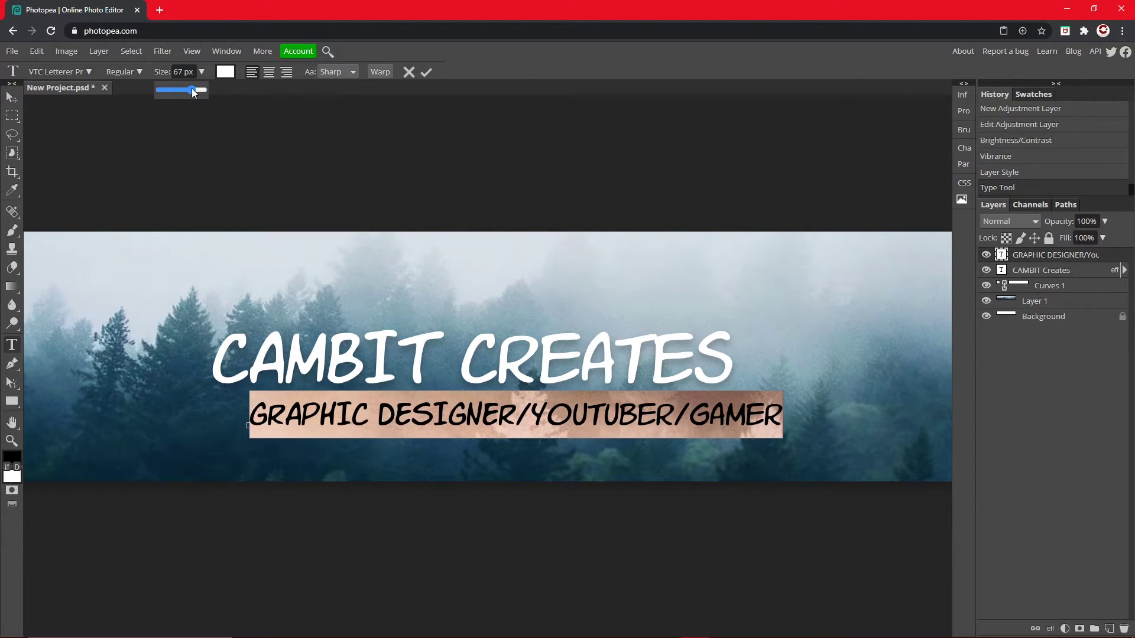
click(431, 73)
drag(463, 417, 410, 402)
Scale the subtitle down to about 97% to match the title's width
click(36, 51)
click(77, 322)
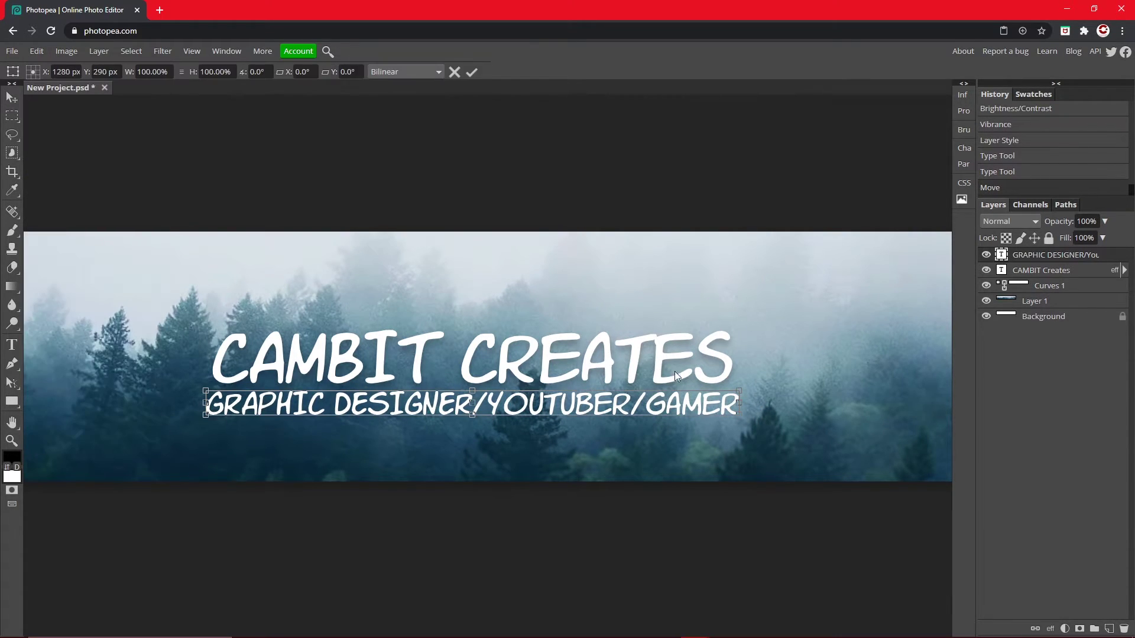
drag(739, 391, 701, 413)
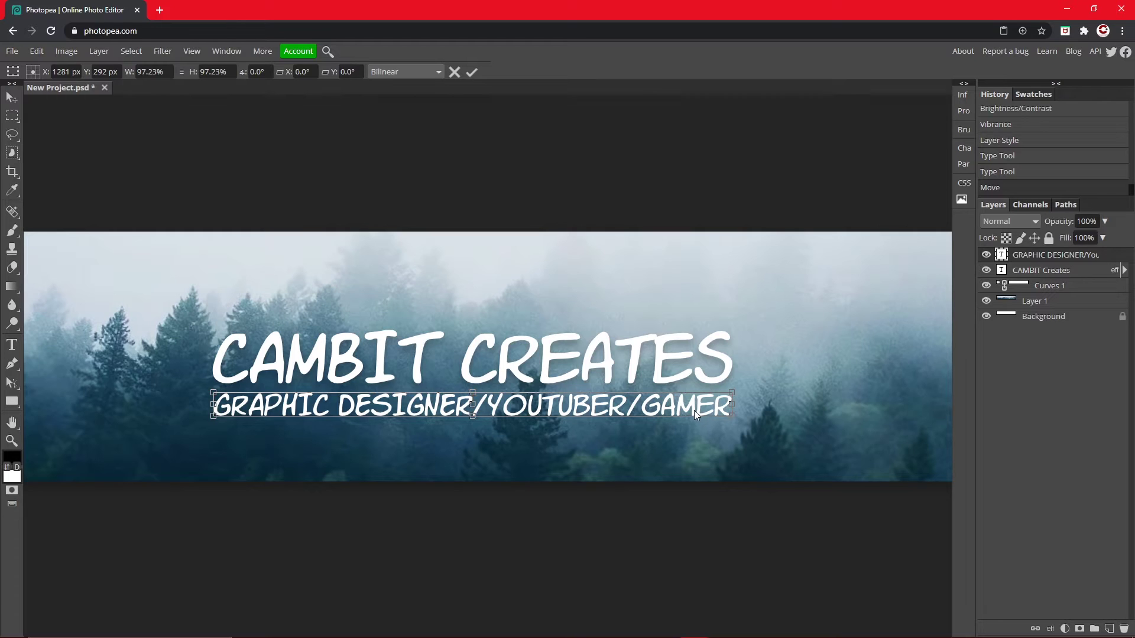
Commit the subtitle transform and change the subtitle's font from the comic font to Bebas Neue
key(Return)
double_click(487, 403)
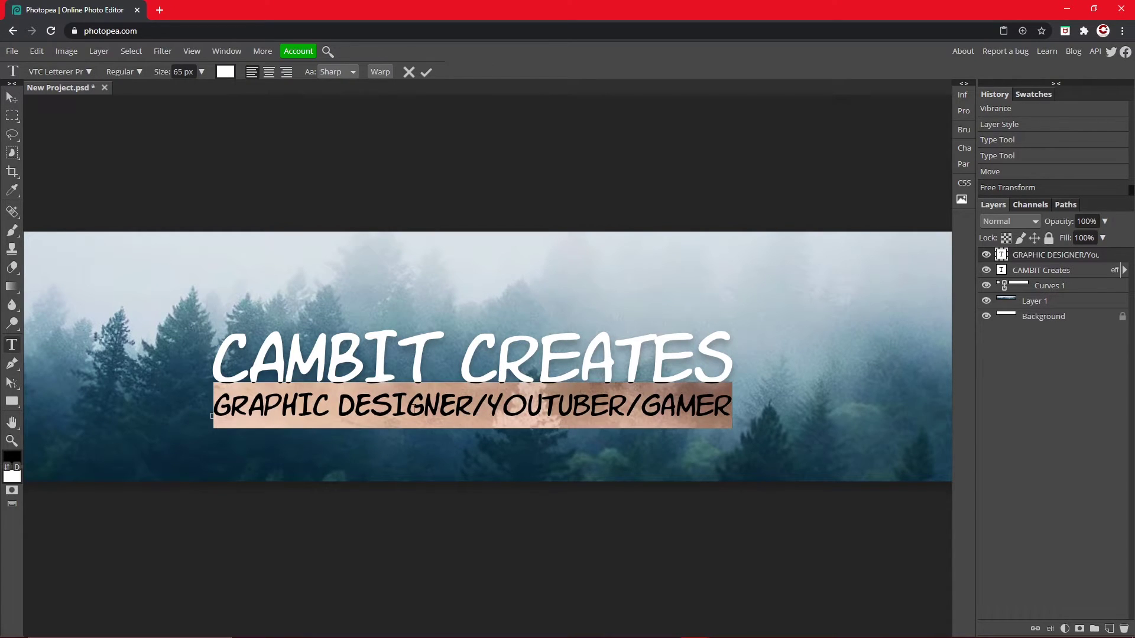
click(44, 72)
text(bebas)
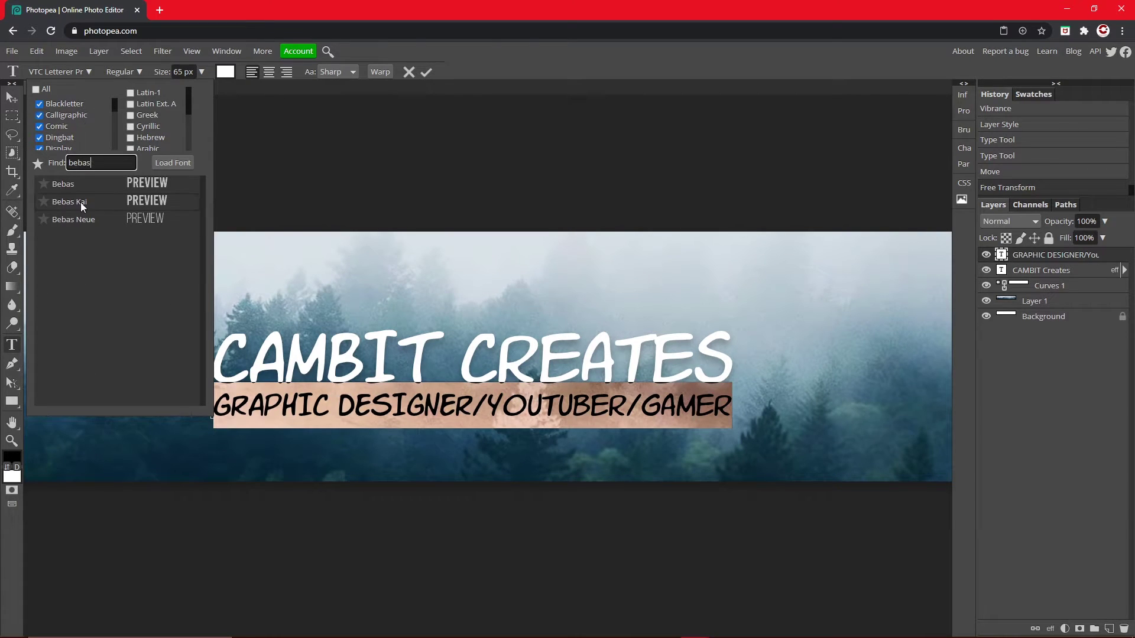
click(89, 189)
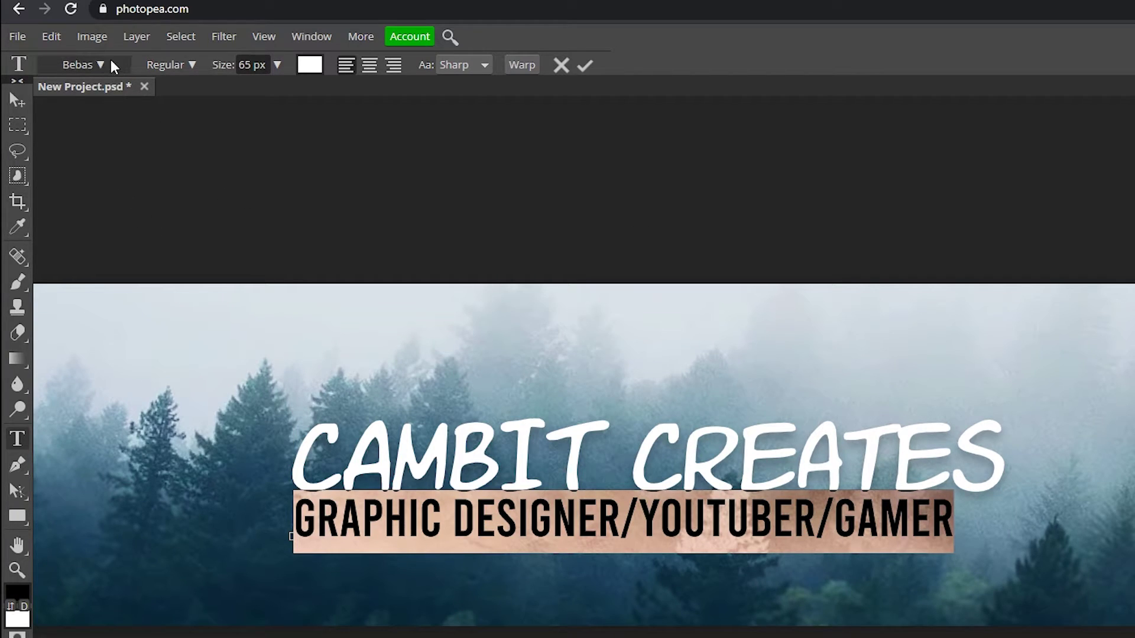
click(112, 66)
click(130, 264)
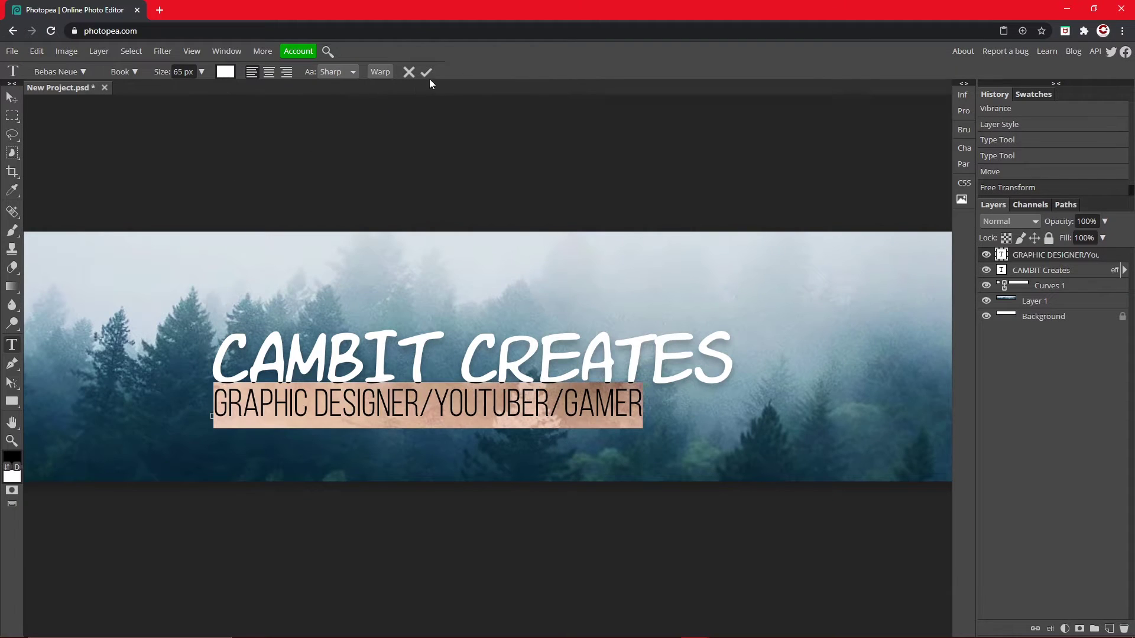
Commit the subtitle font change and centre the subtitle beneath the title
click(585, 65)
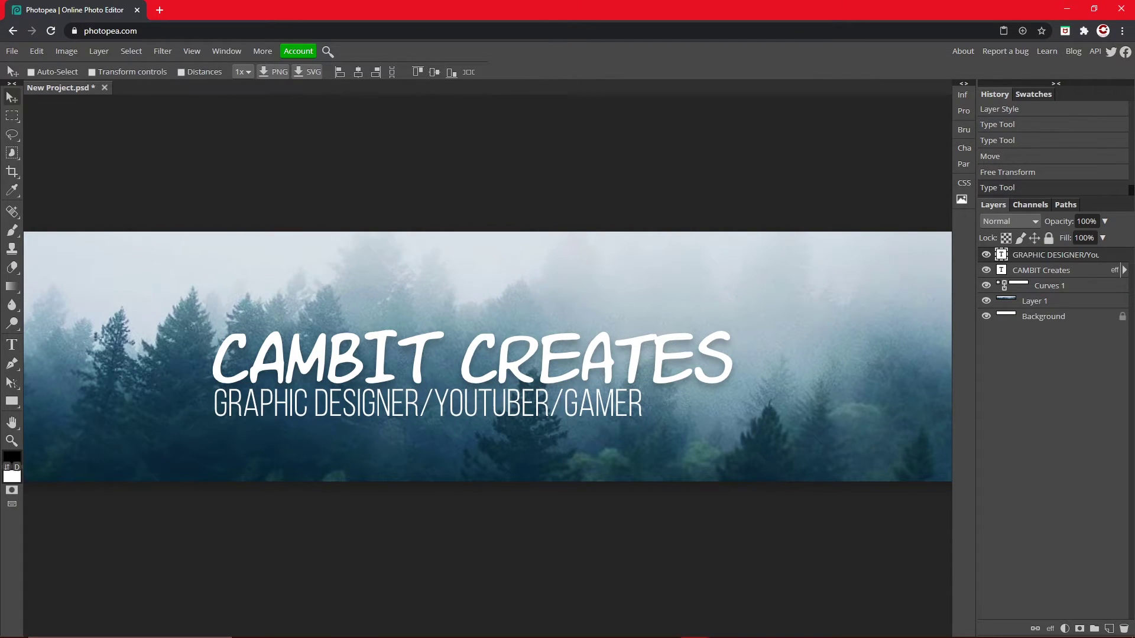
drag(438, 425, 491, 419)
key(z)
scroll(337, 388, down, 3)
scroll(404, 381, down, 1)
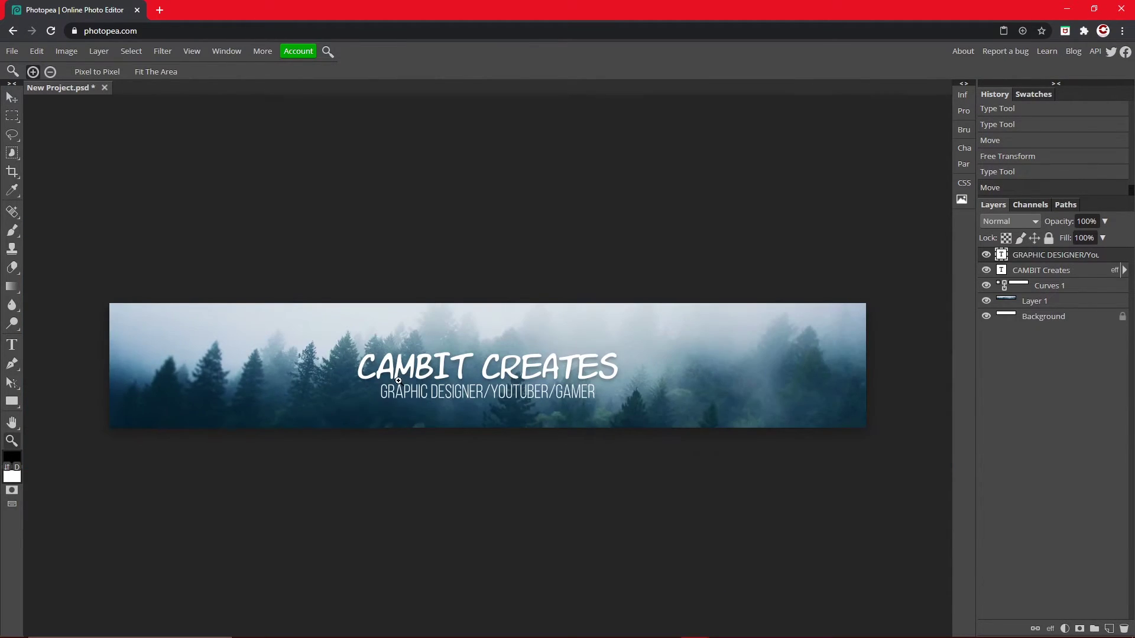
scroll(408, 379, up, 2)
scroll(424, 373, down, 2)
scroll(448, 374, up, 2)
scroll(448, 374, down, 1)
scroll(414, 366, up, 1)
scroll(355, 355, up, 2)
scroll(237, 331, up, 1)
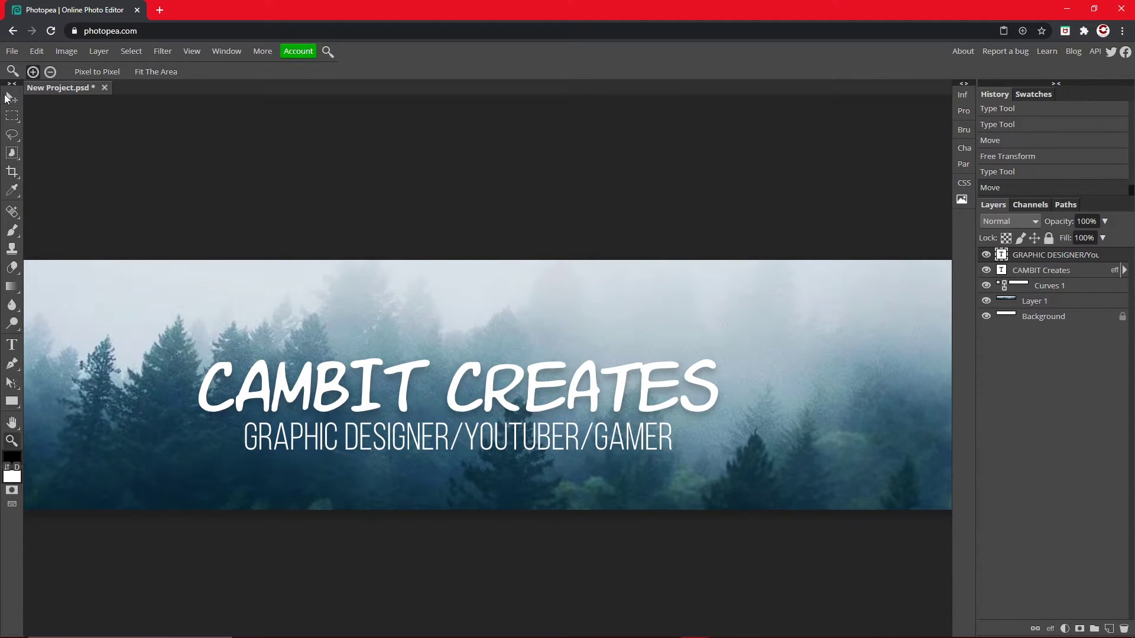
Set the CAMBIT CREATES title's font to Bebas
click(12, 97)
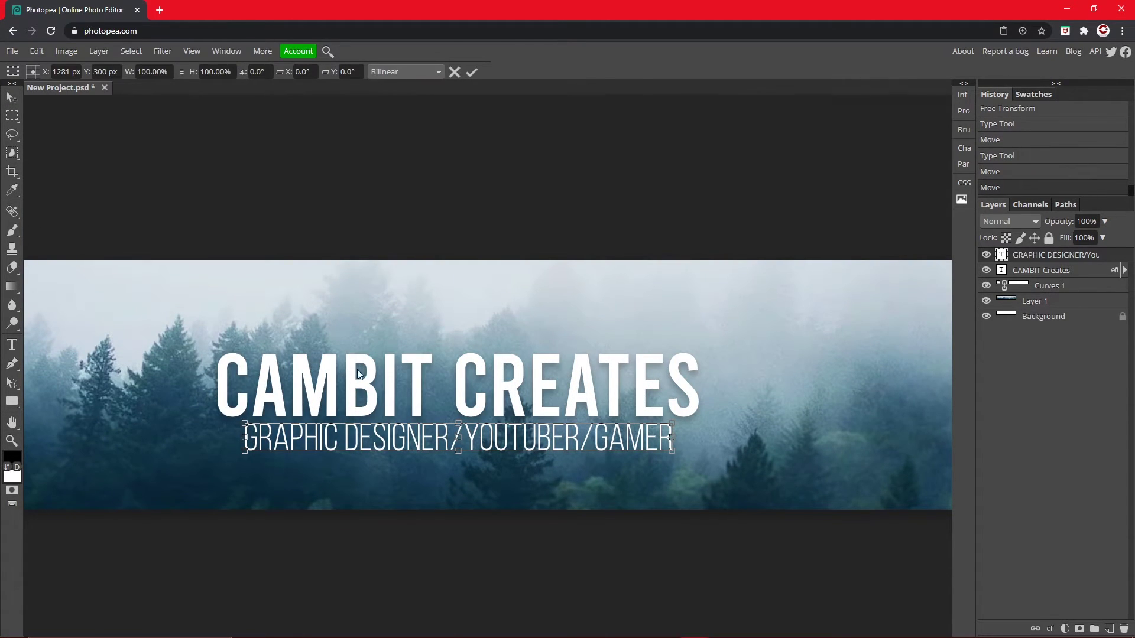
click(471, 72)
double_click(397, 409)
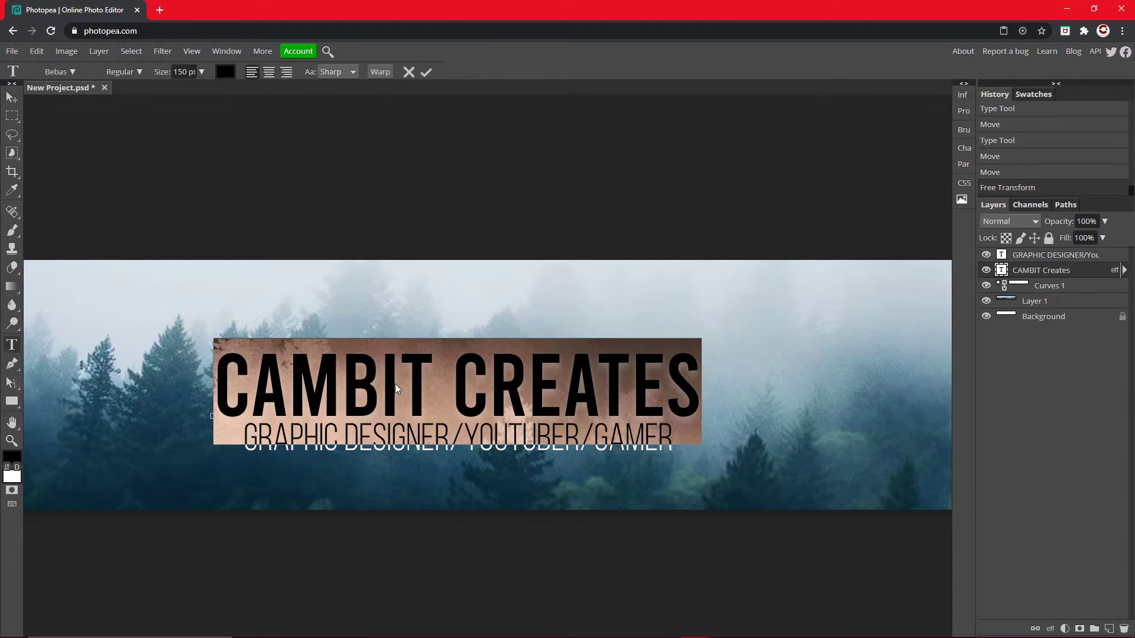
click(70, 78)
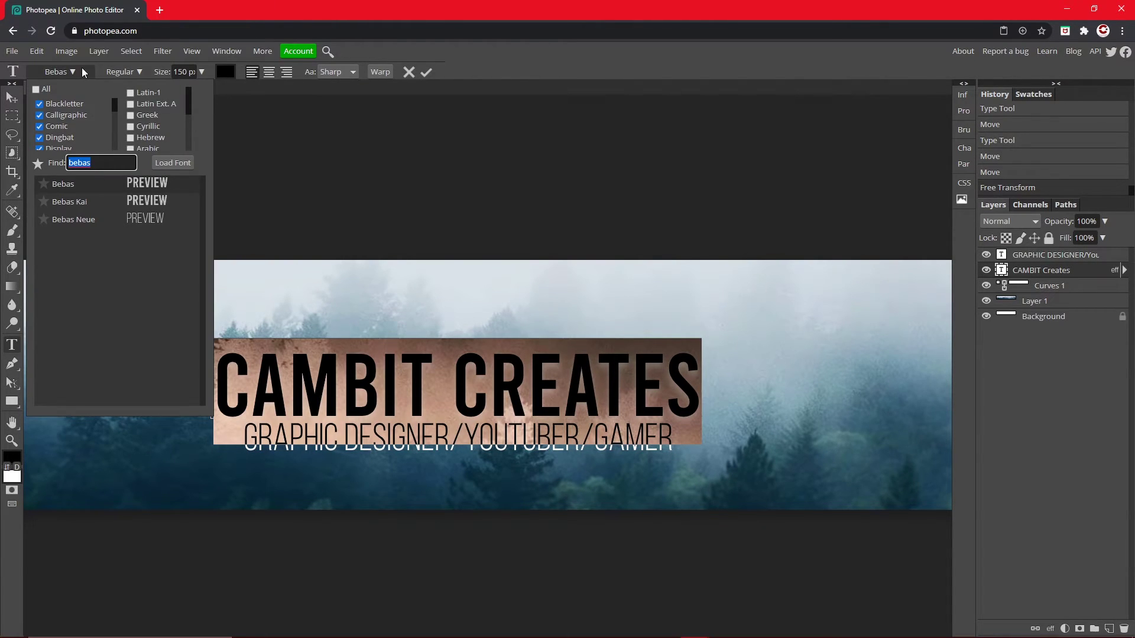
click(426, 72)
Enlarge the subtitle to about 112% with Free Transform
click(426, 73)
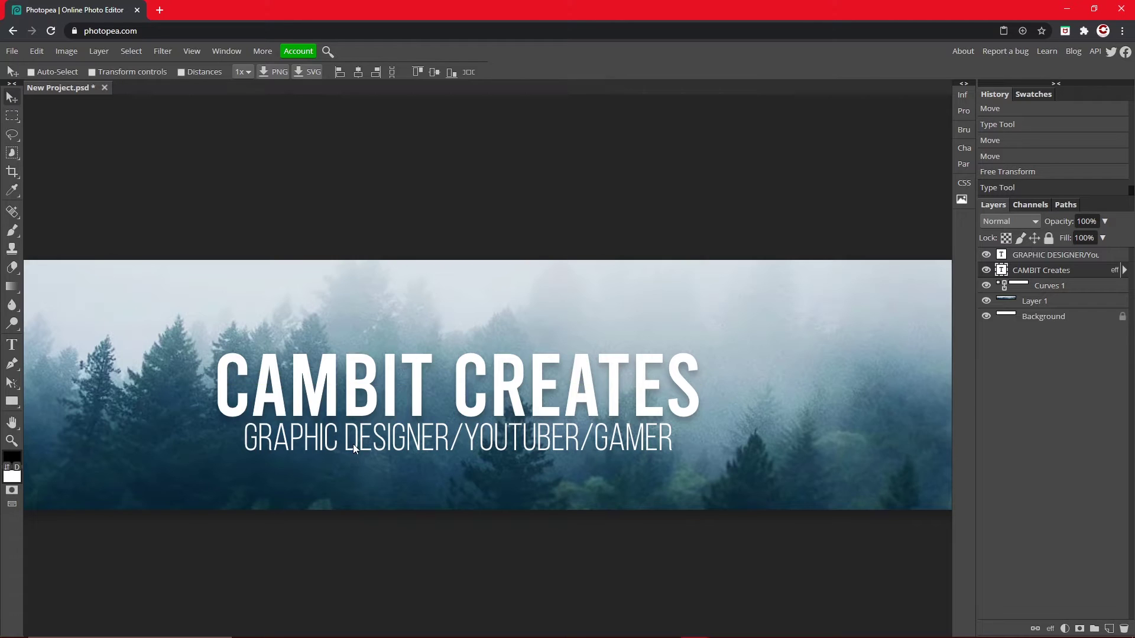
click(1045, 255)
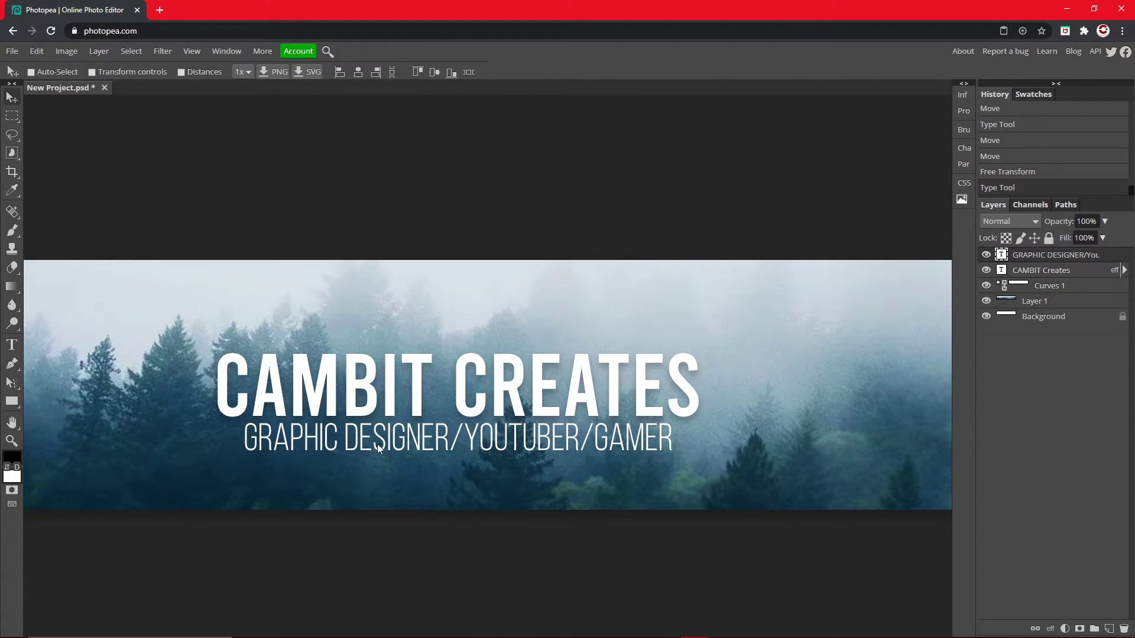
drag(376, 445, 395, 454)
click(34, 50)
click(65, 321)
mouse_move(263, 433)
mouse_down()
mouse_move(207, 422)
mouse_move(263, 435)
mouse_move(214, 424)
mouse_move(274, 451)
mouse_up()
click(471, 71)
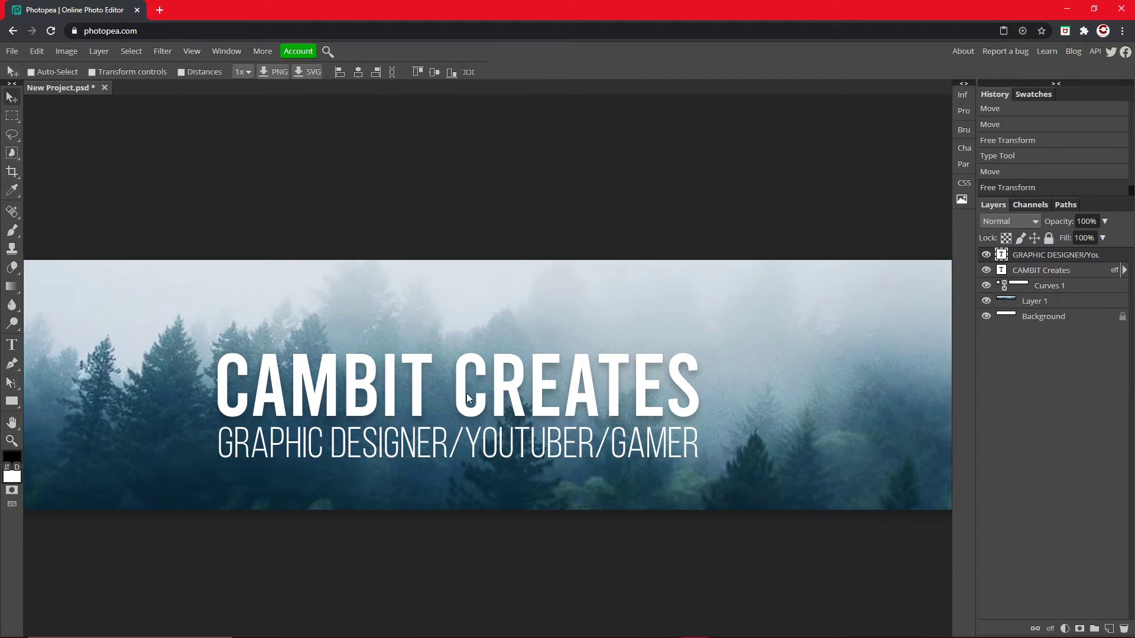
Nudge the subtitle up and the title closer so the two lines stack tightly
drag(467, 392, 467, 388)
click(11, 441)
scroll(89, 420, down, 1)
scroll(89, 421, up, 1)
scroll(325, 422, down, 2)
scroll(428, 410, up, 1)
click(463, 368)
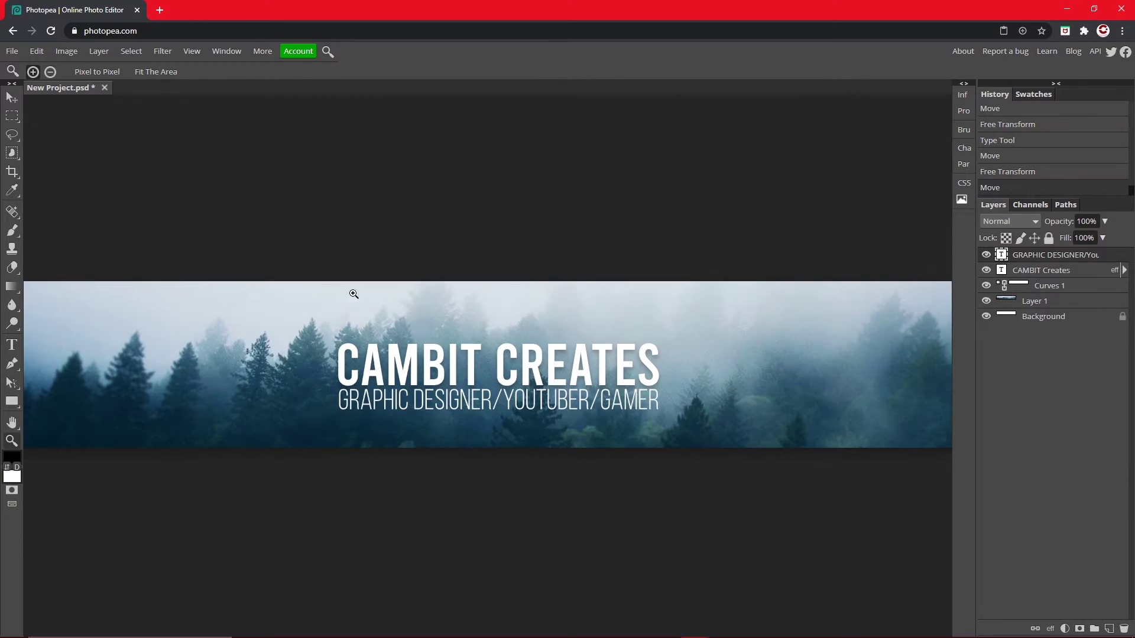
click(11, 97)
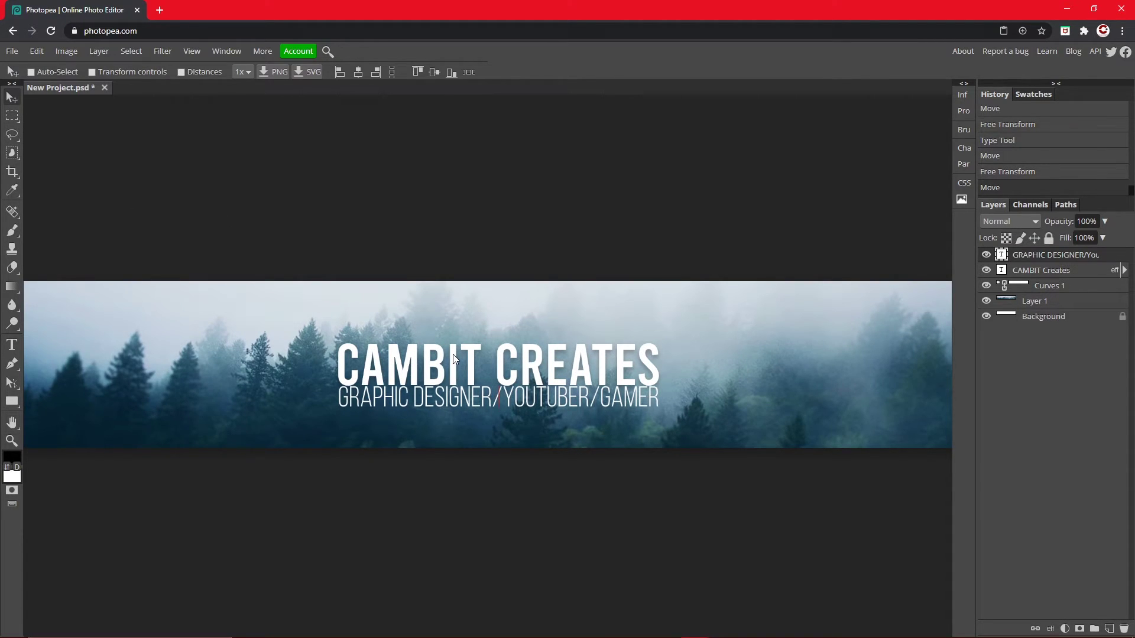
click(1040, 272)
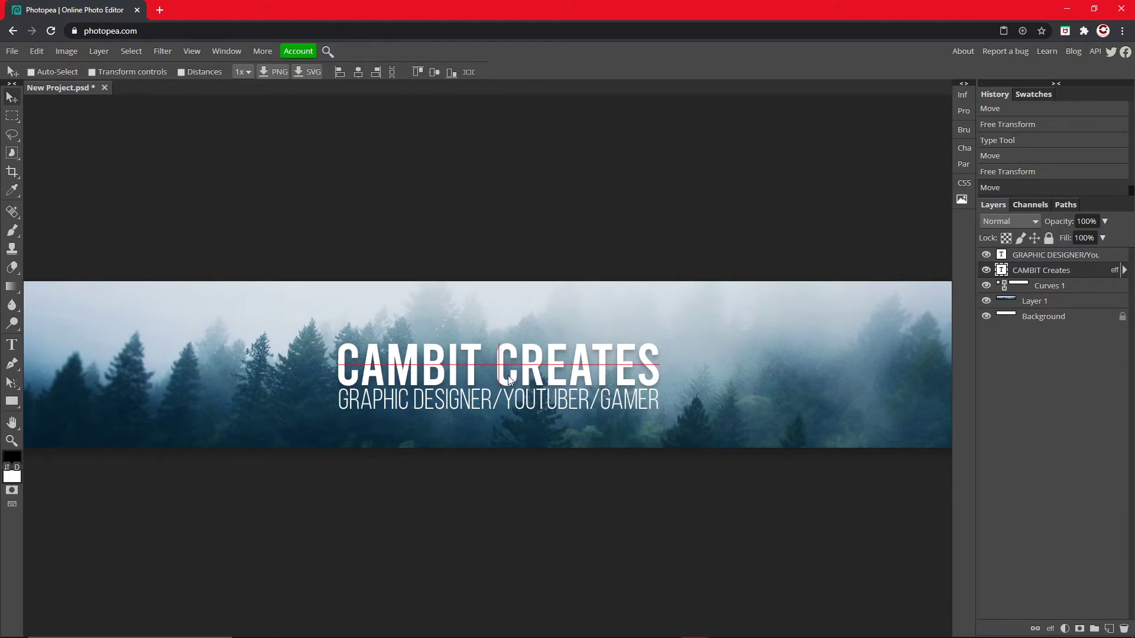
drag(508, 374, 508, 398)
click(1001, 256)
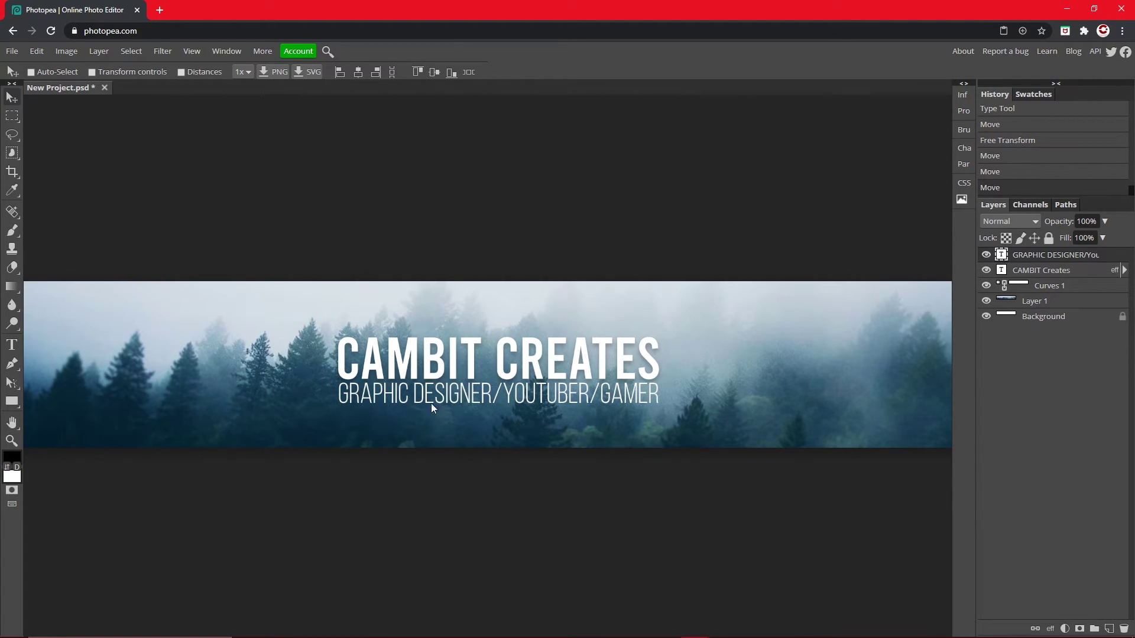
drag(445, 397, 445, 397)
Draw a black rectangle over the text and move Shape 1 below the text layers
click(12, 441)
alt+click(195, 394)
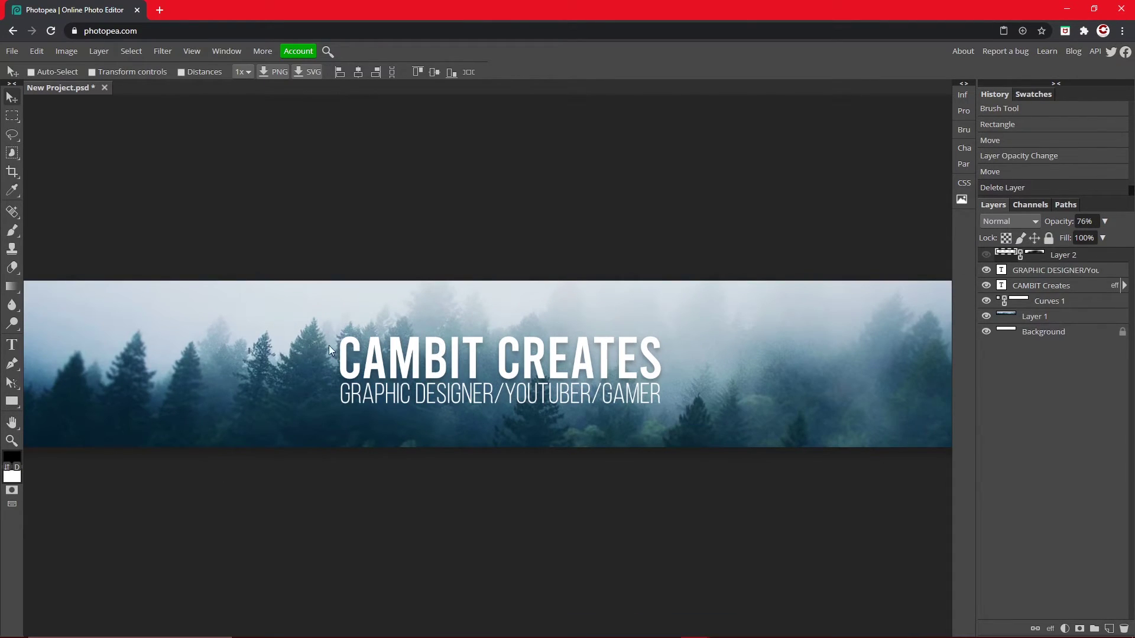
click(10, 404)
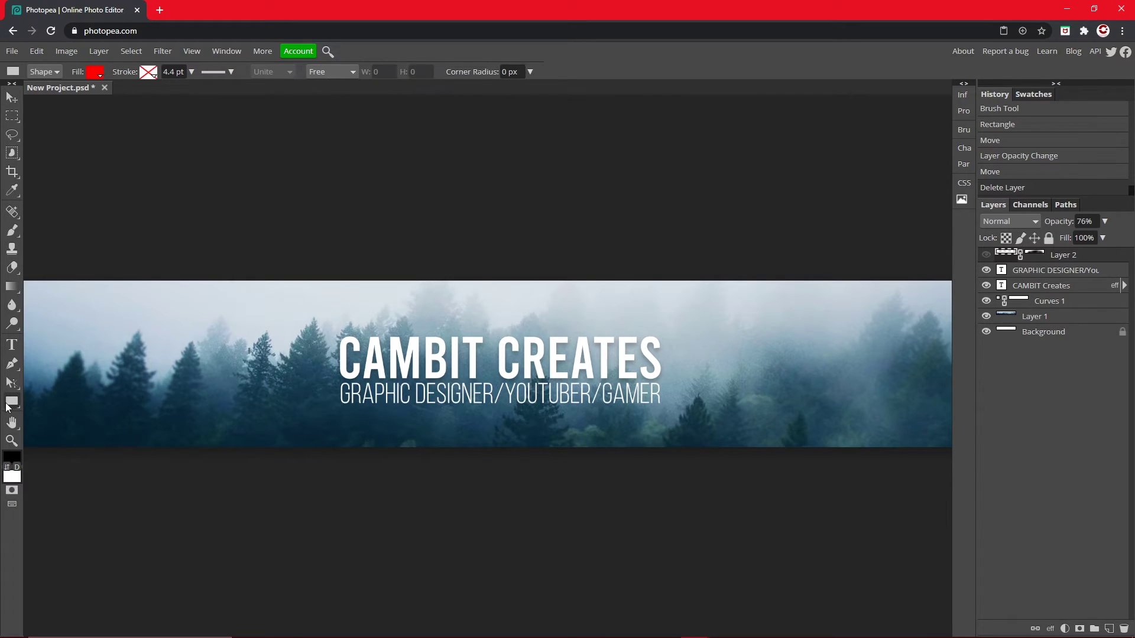
click(97, 76)
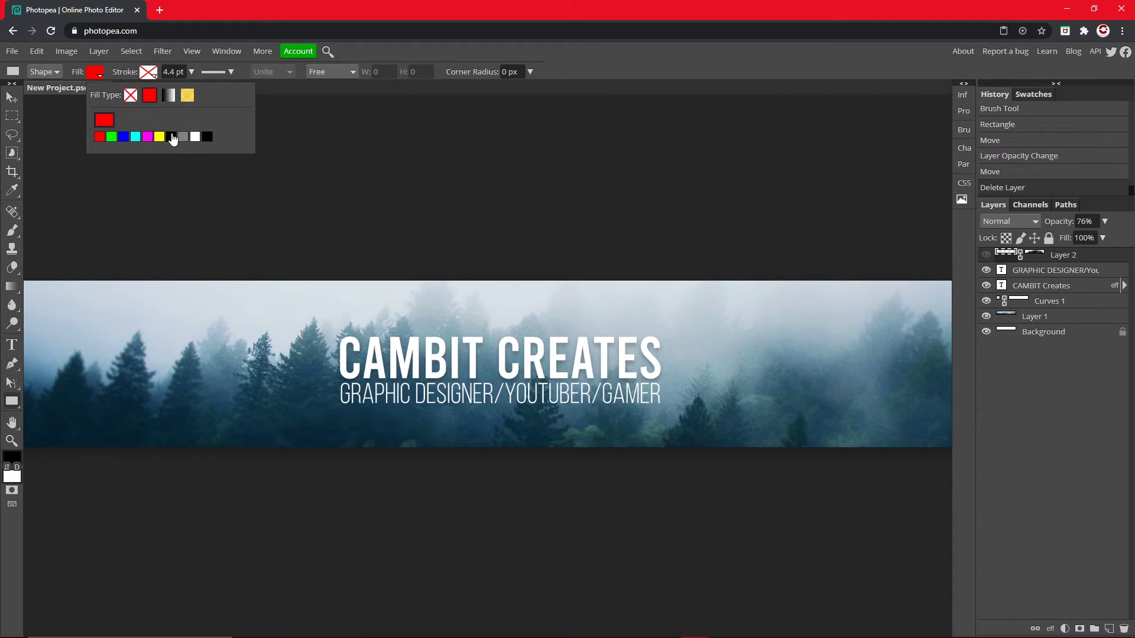
click(171, 137)
drag(333, 333, 666, 408)
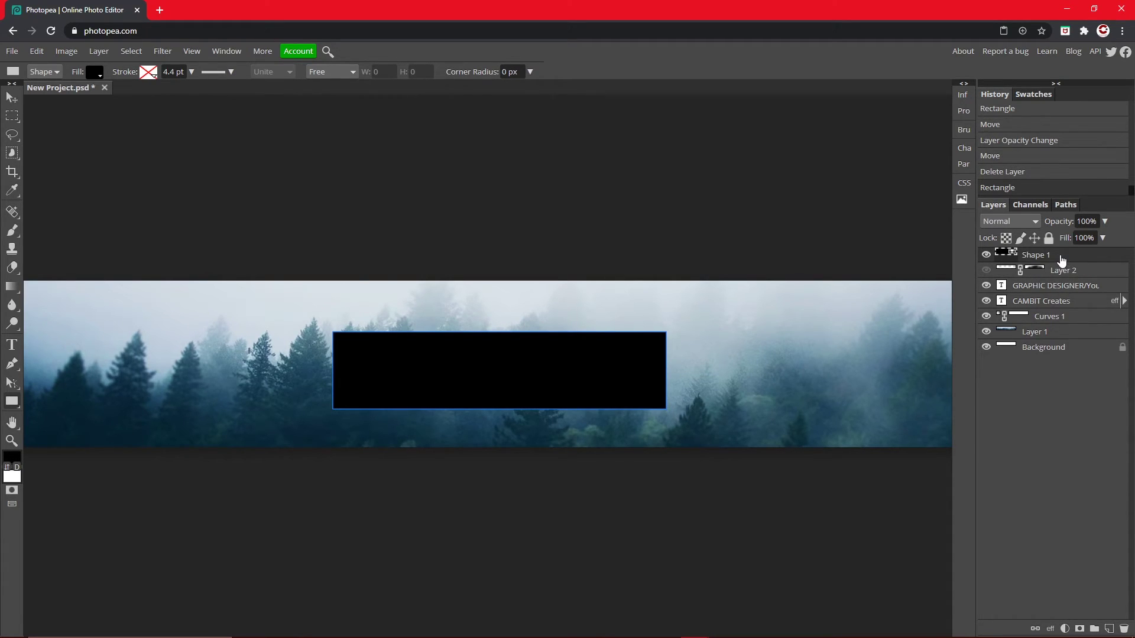
drag(1062, 261, 1065, 305)
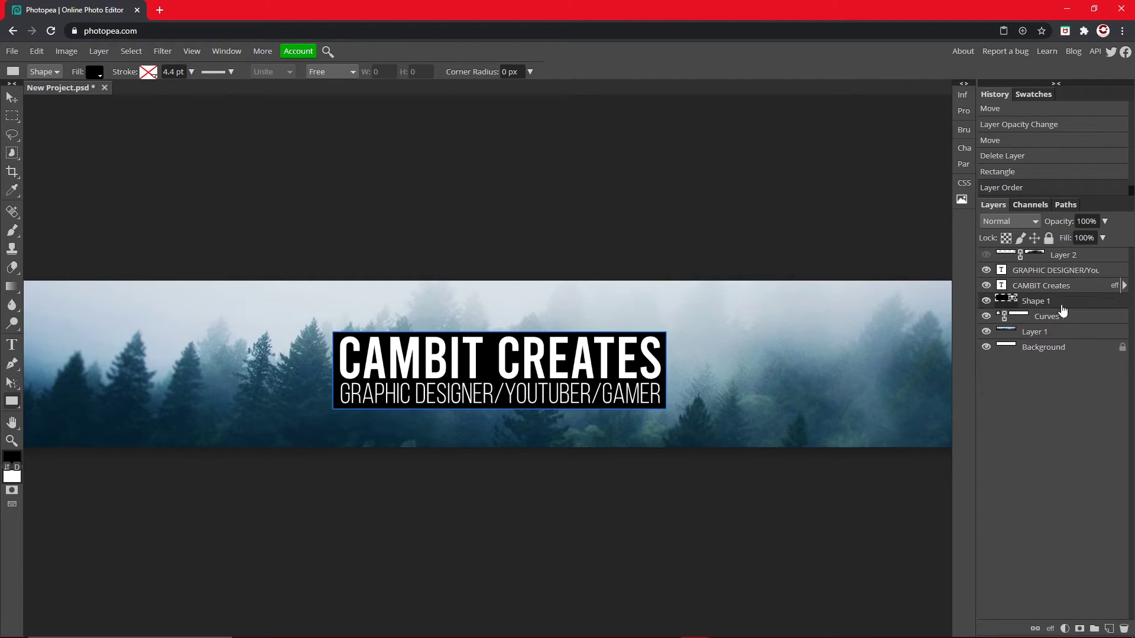
Set the black box's blend mode to Multiply after trying Screen
click(1012, 222)
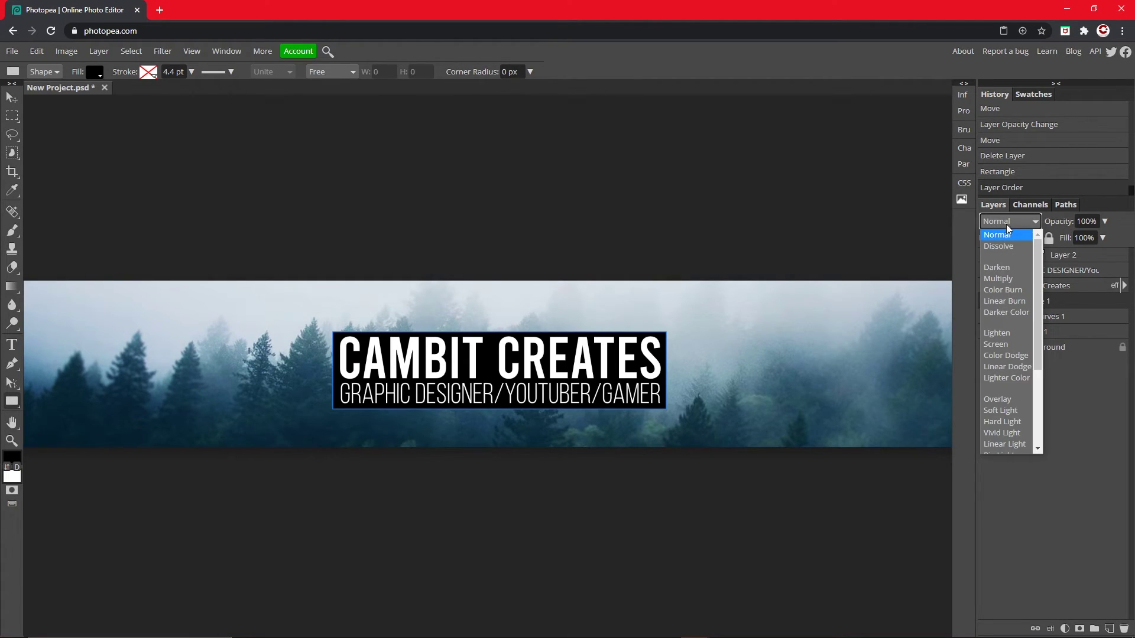
click(996, 344)
click(1002, 223)
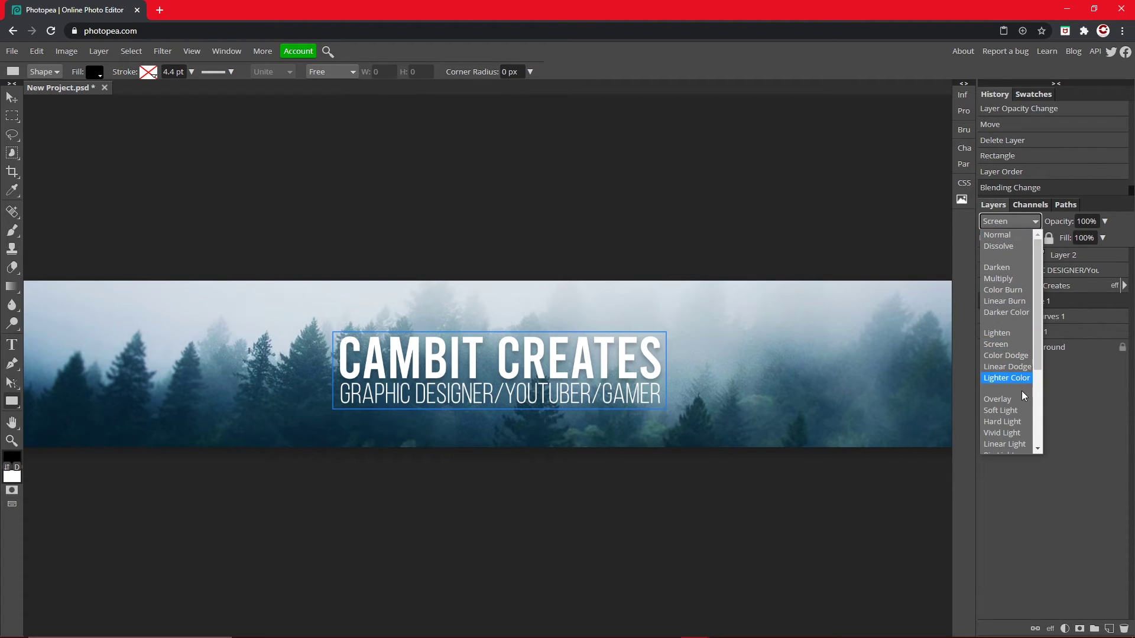
click(1006, 288)
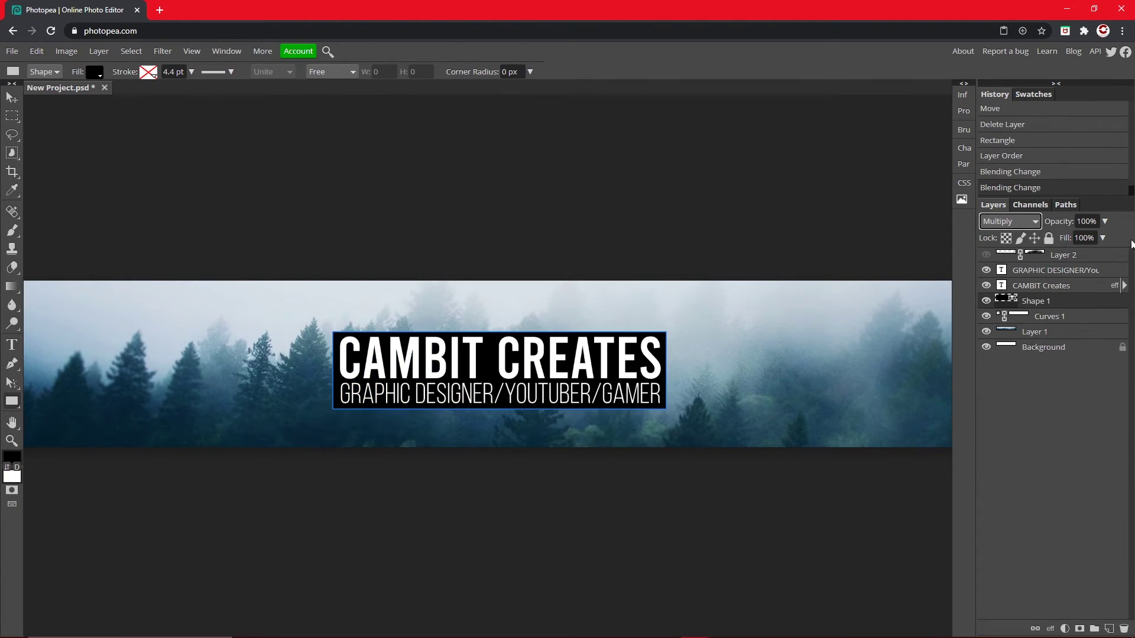
Lower the black box's opacity to 23%
click(1105, 221)
drag(1109, 238, 1073, 240)
click(11, 99)
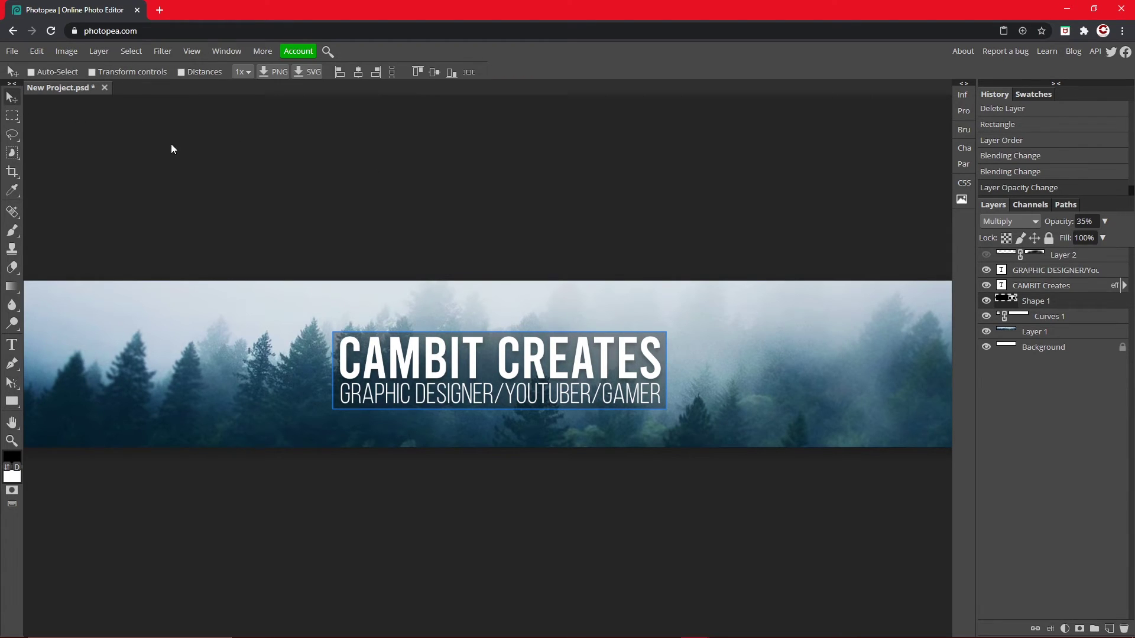
drag(998, 303, 1041, 302)
click(1105, 221)
drag(1074, 242, 1061, 243)
click(1040, 347)
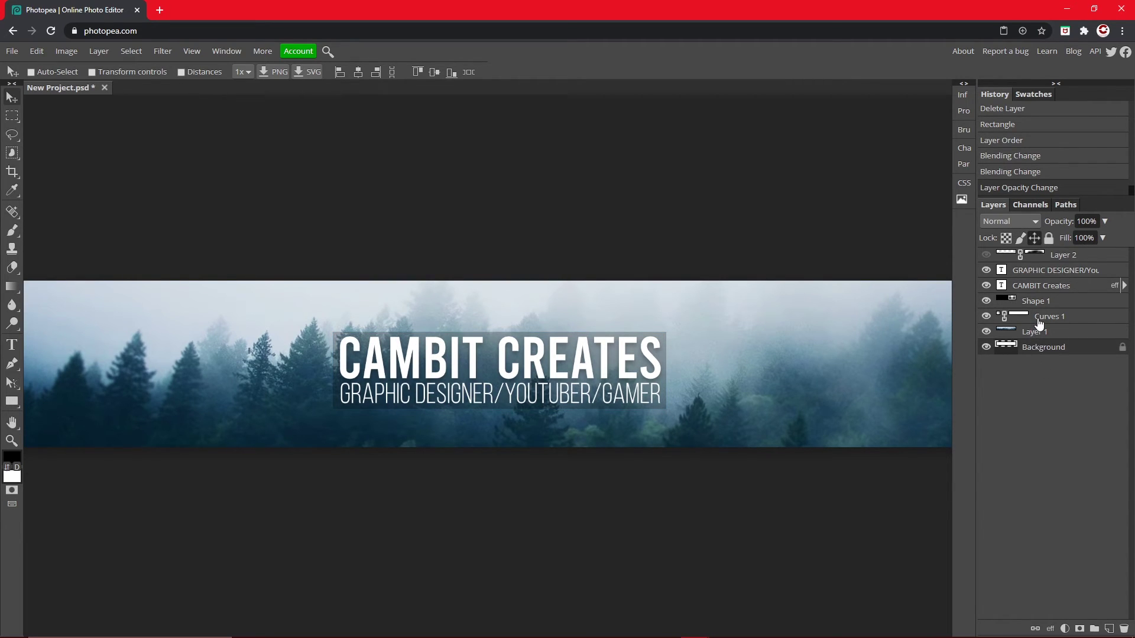
click(1035, 301)
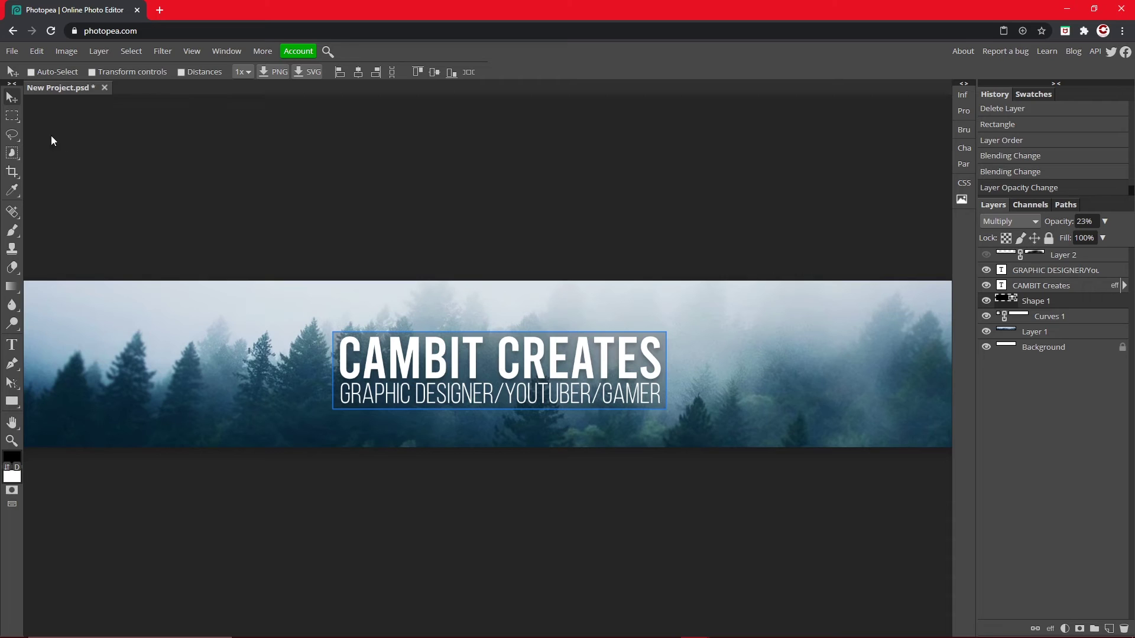
Hide the Shape 1 box so the text sits directly over the forest
click(12, 441)
alt+click(177, 416)
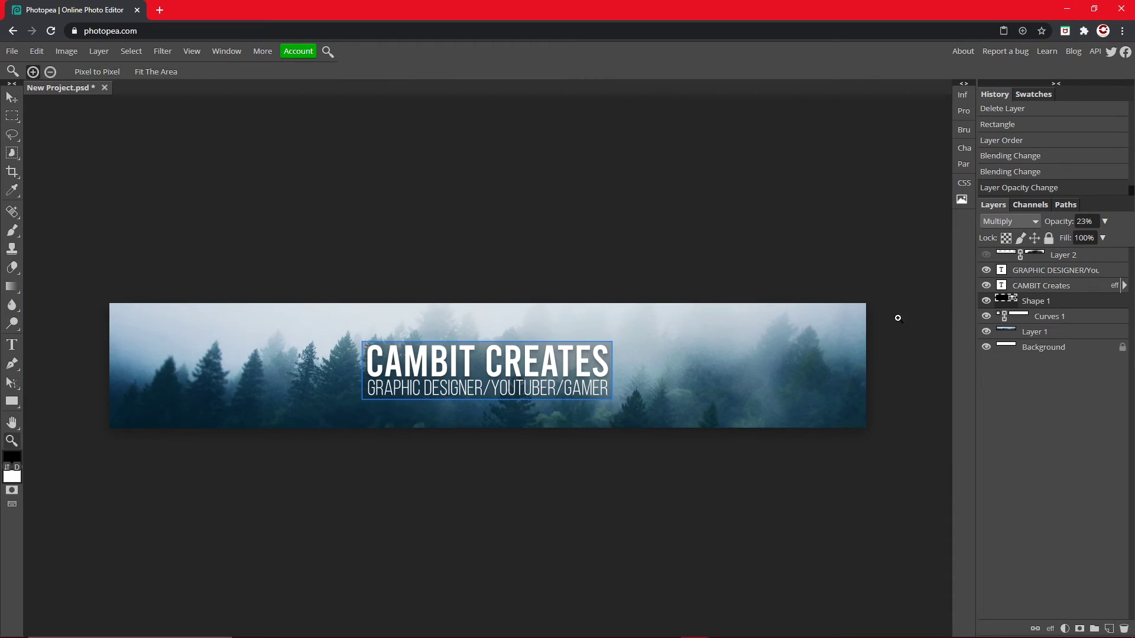
click(1050, 332)
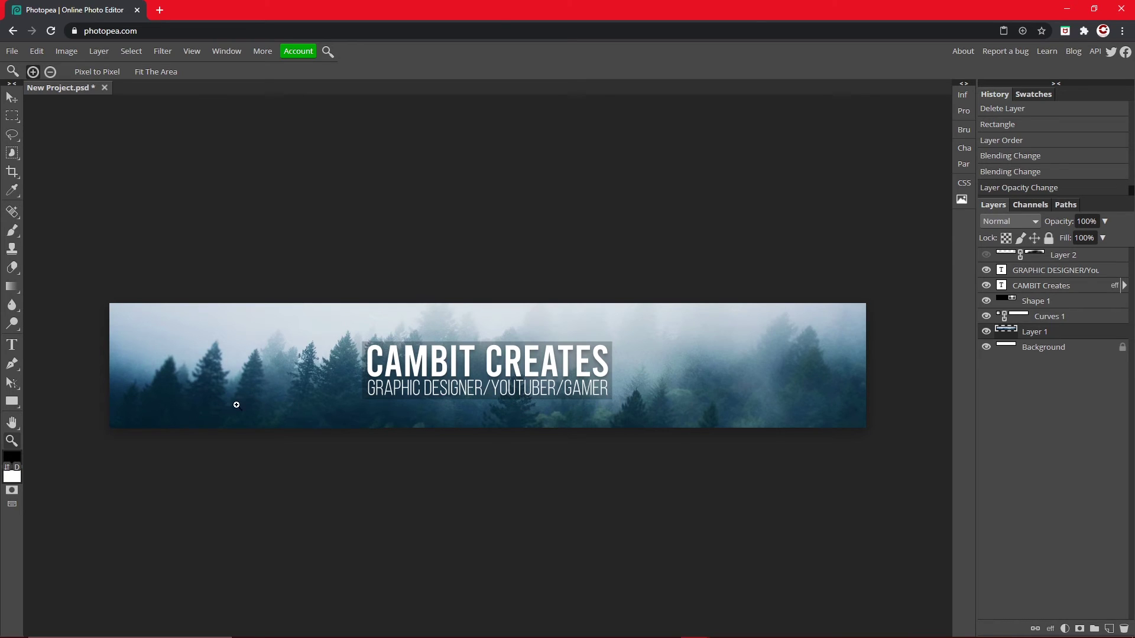
click(468, 404)
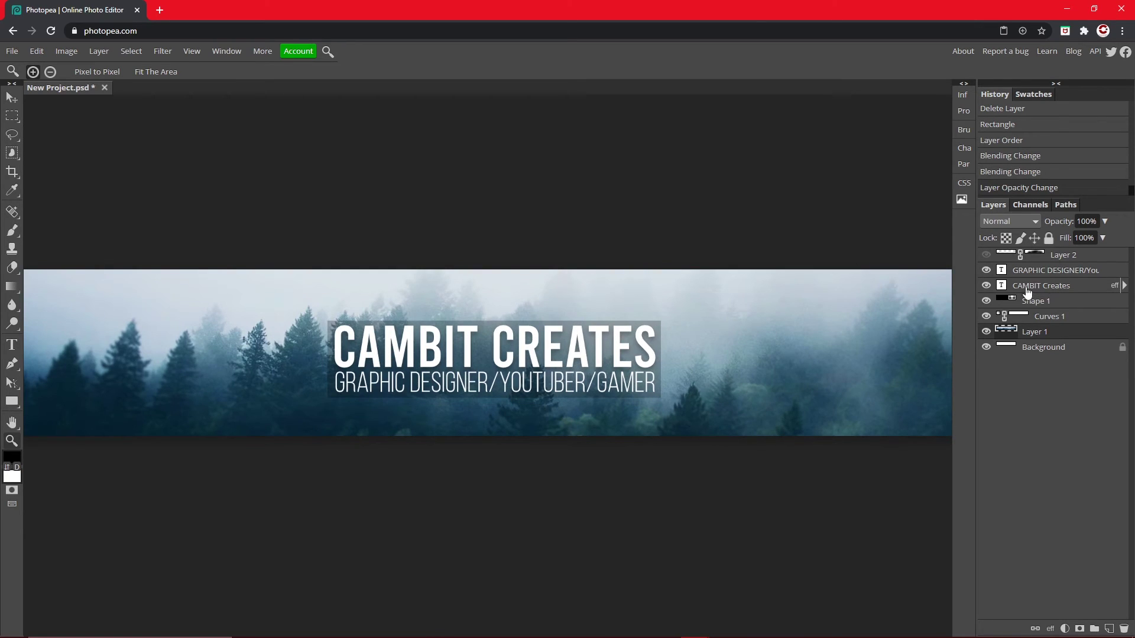
click(987, 300)
click(1005, 302)
alt+click(532, 400)
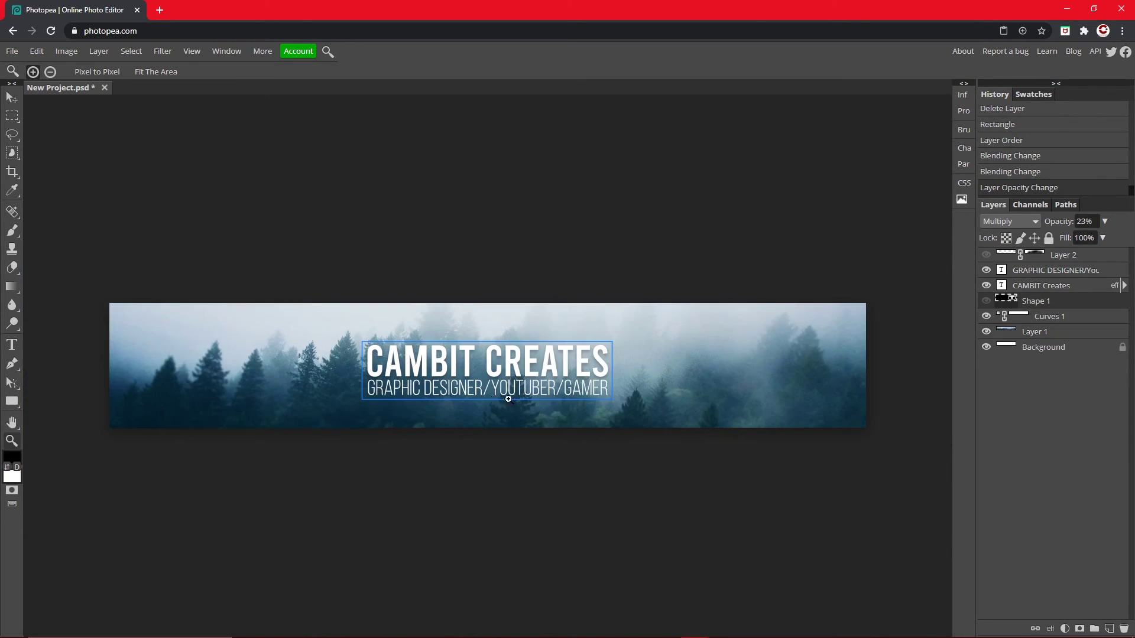
click(1066, 348)
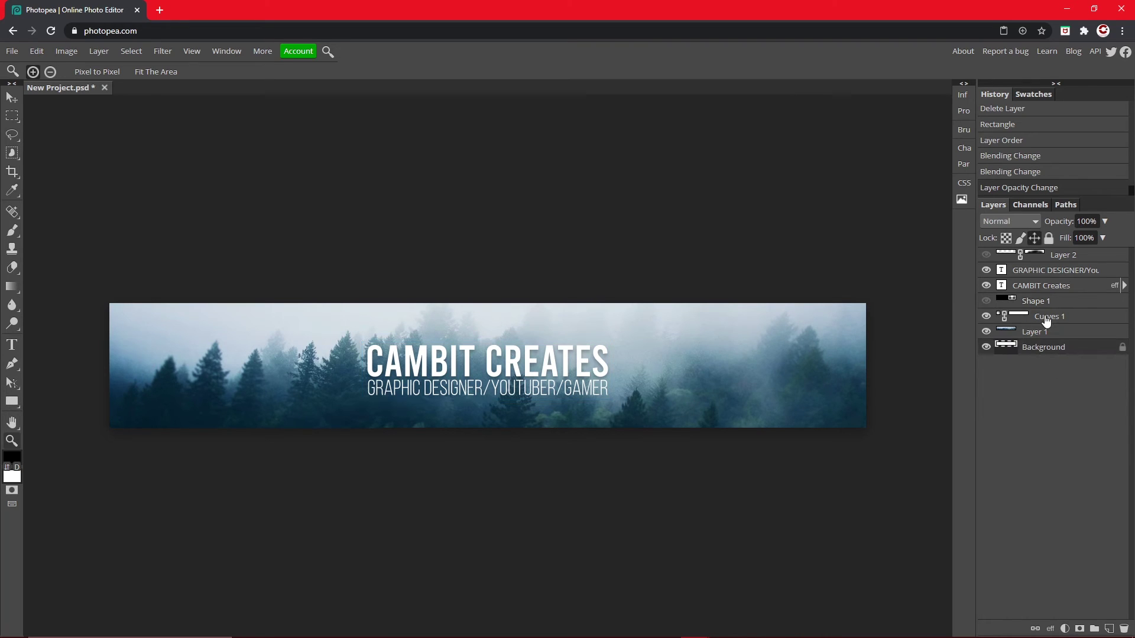
Change the canvas height from 423 to 1440 px, making the canvas 2560x1440
click(67, 54)
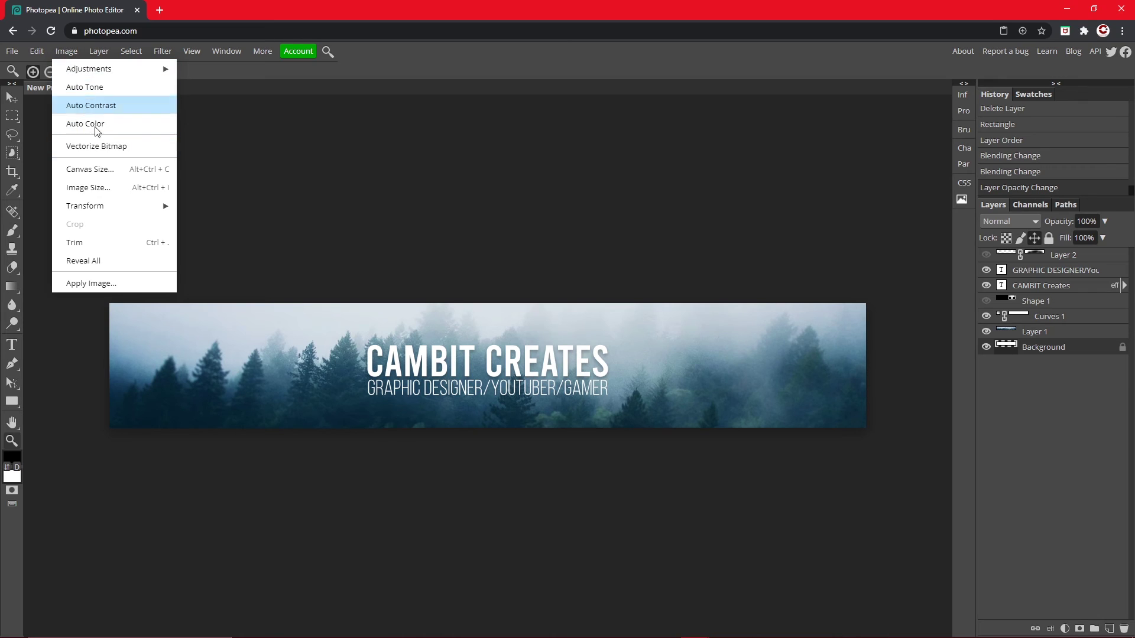
click(98, 169)
double_click(146, 183)
text(1440)
click(183, 244)
click(13, 52)
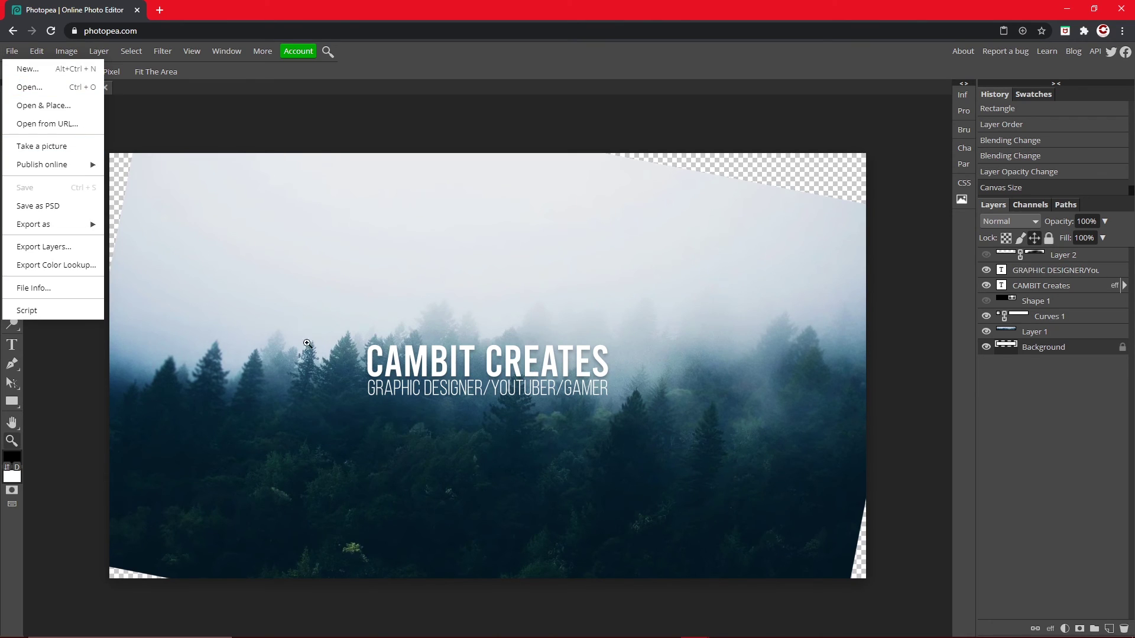